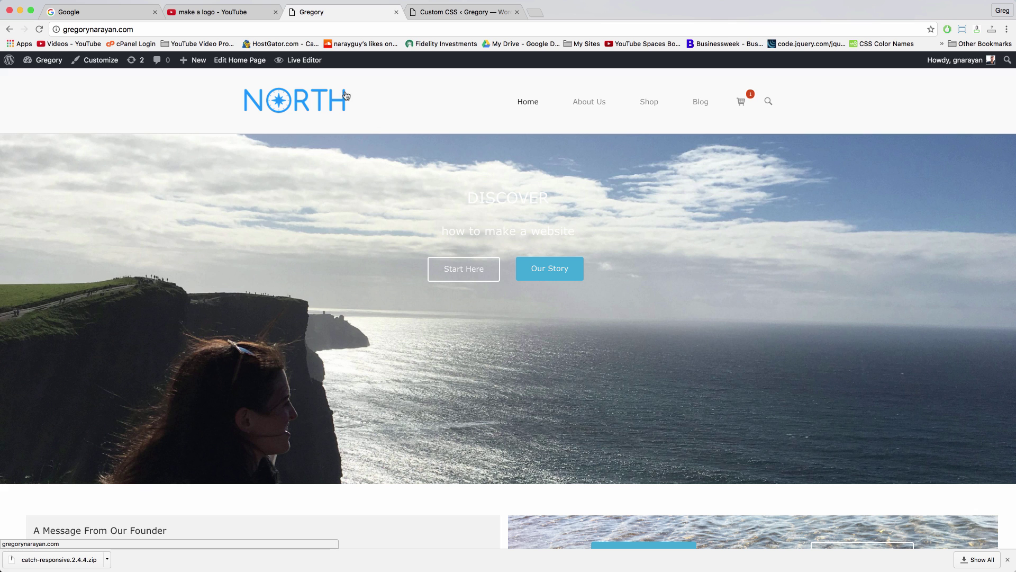
Move from the 'make a logo' YouTube results tab to the Google homepage tab
click(213, 13)
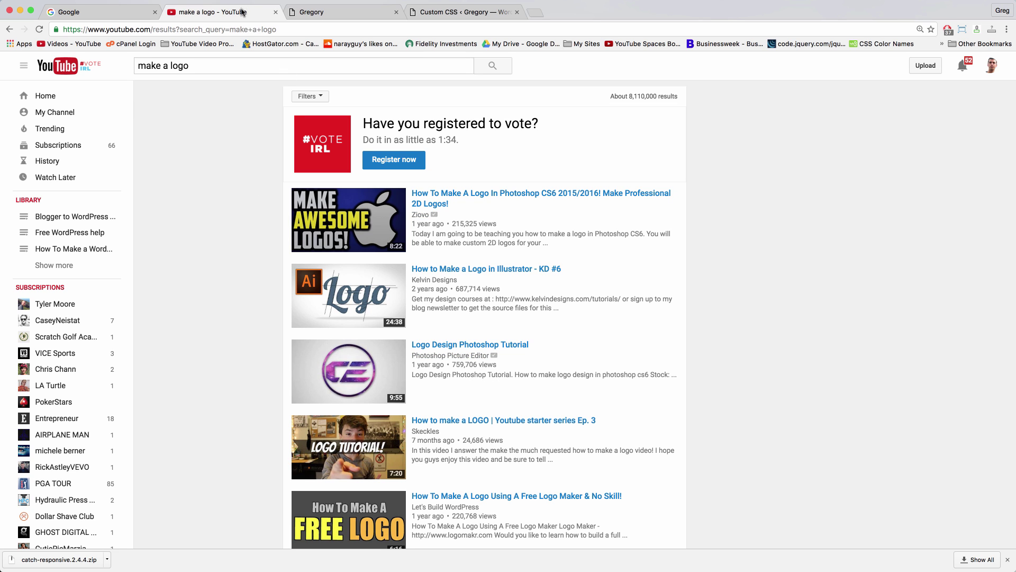
click(127, 12)
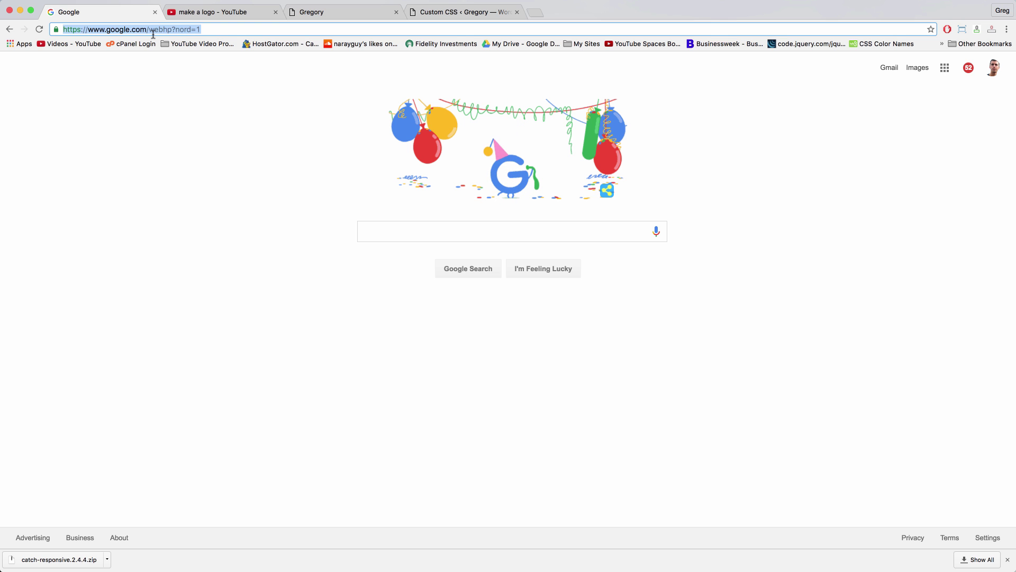
text(l)
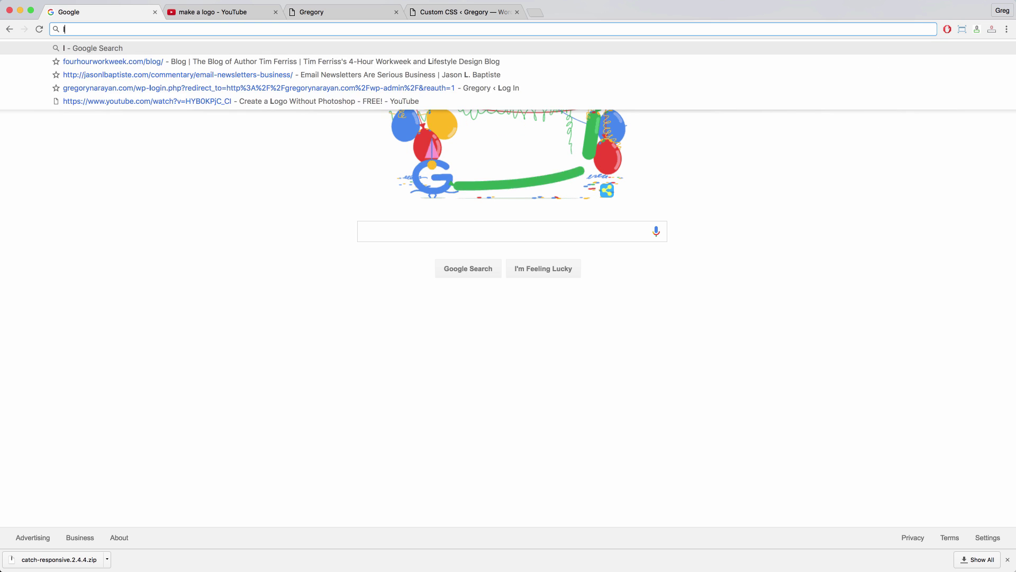
text(ogoma)
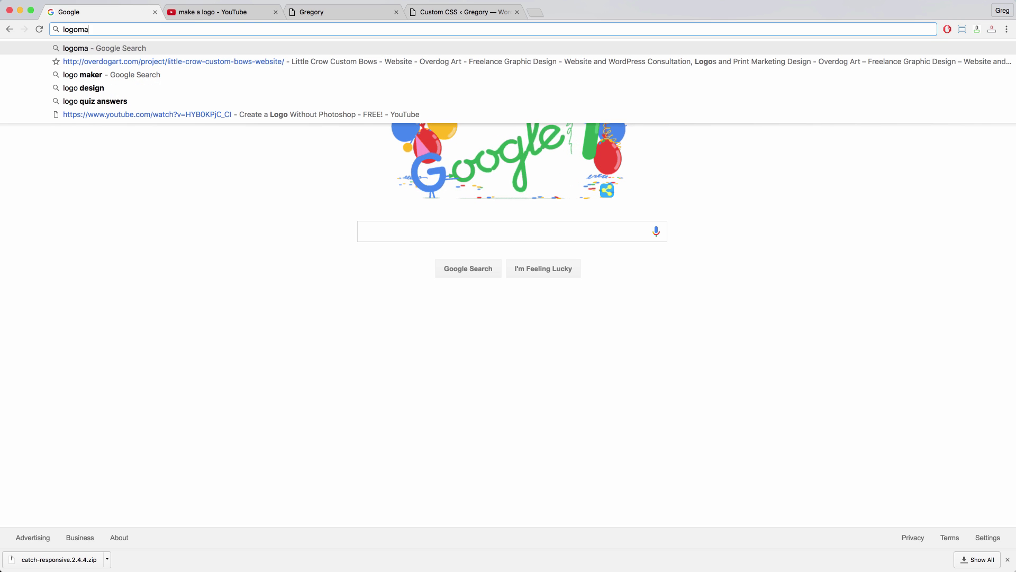
text(kr.com)
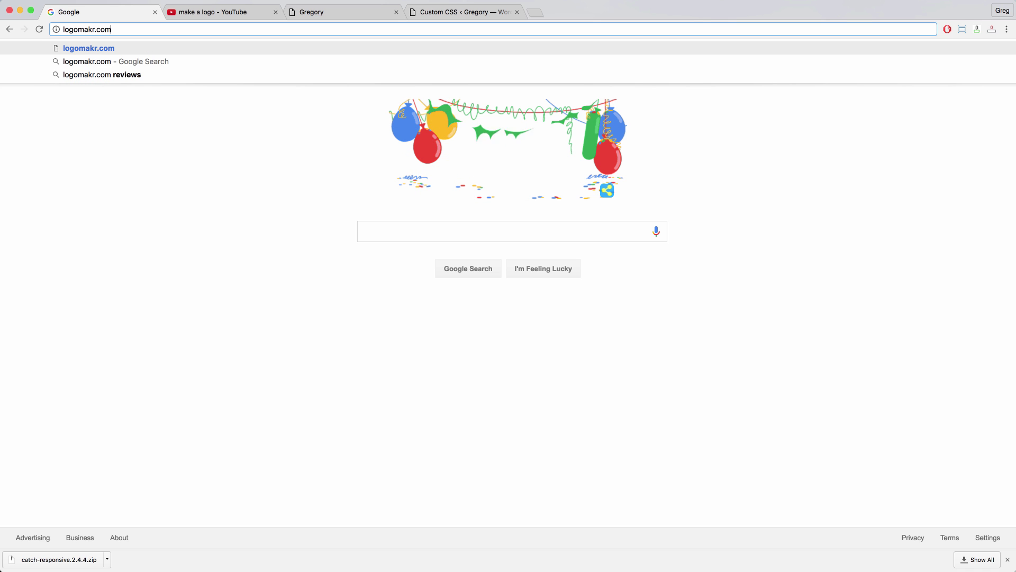
Load logomakr.com in Chrome
key(Return)
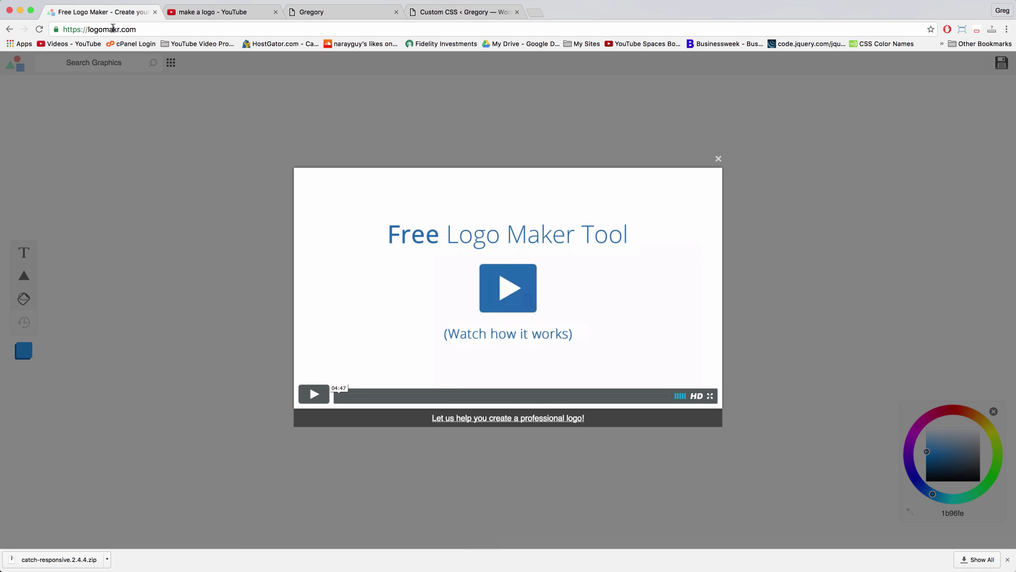
Dismiss the intro video and guided tour, and add a new text element
click(211, 286)
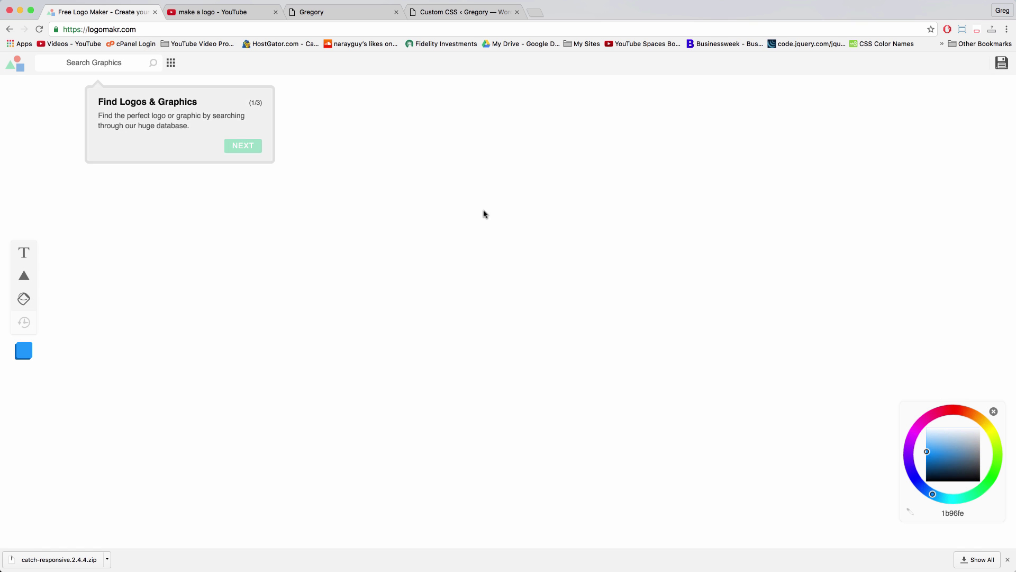
click(236, 151)
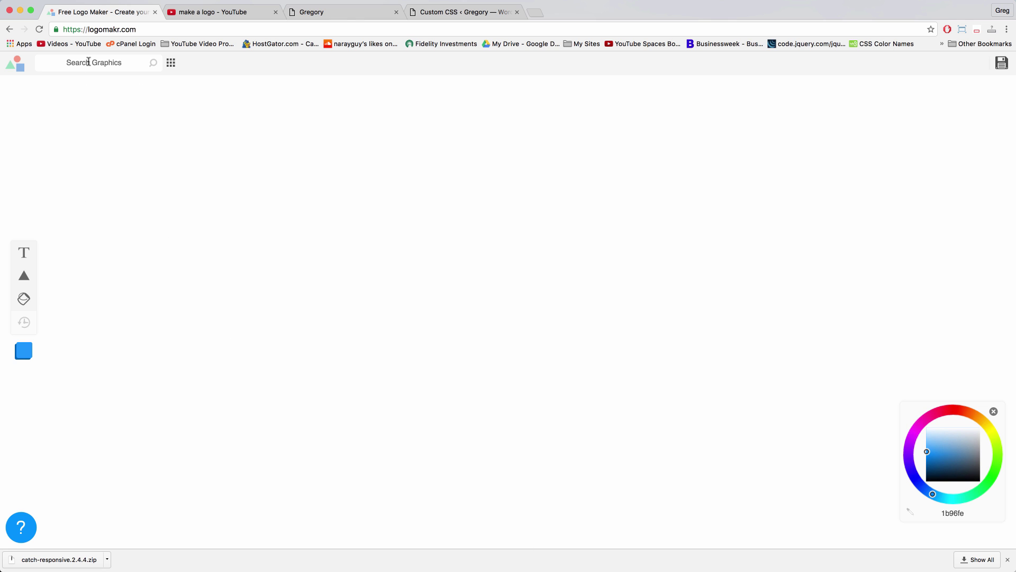
click(24, 253)
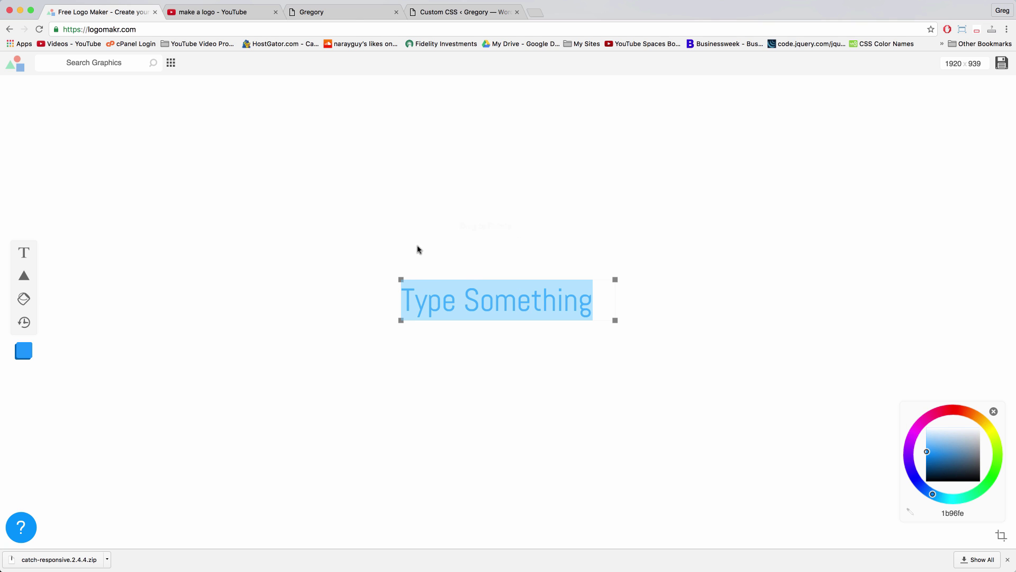
text(N)
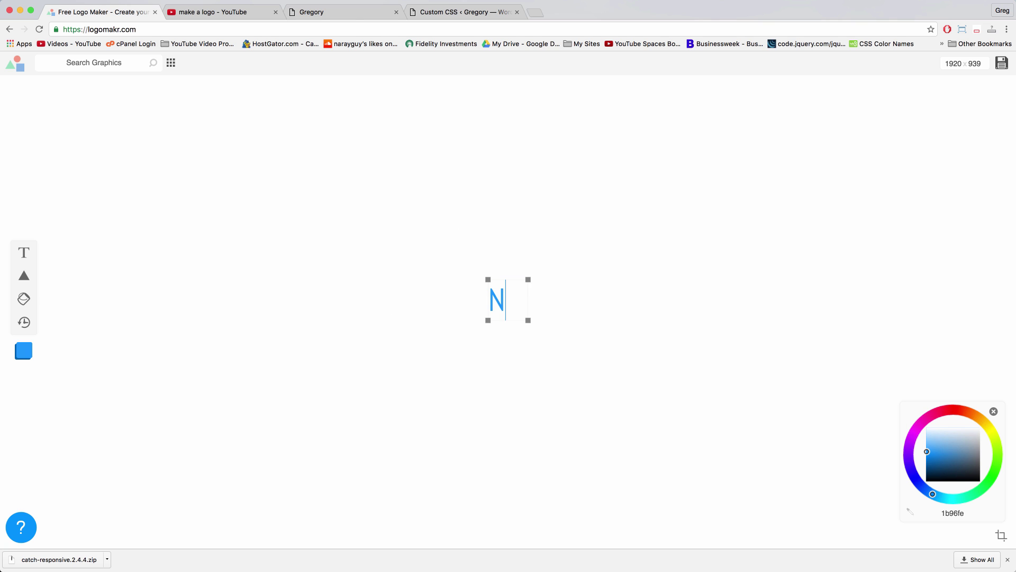
text(orth)
Replace the placeholder text with 'North' and deselect it
key(BackSpace)
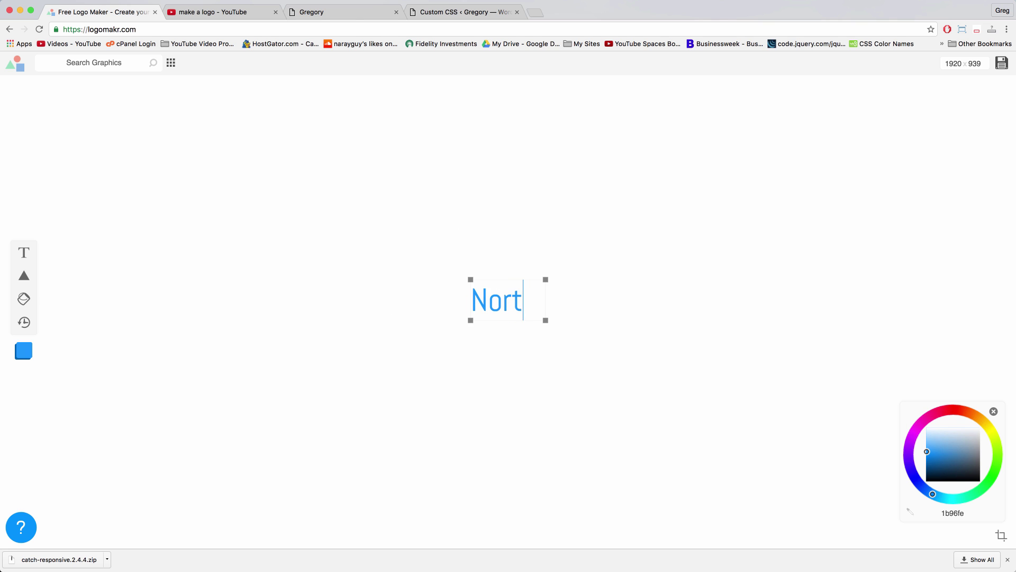
key(BackSpace)
key(BackSpace)
key(BackSpace)
key(BackSpace)
text(Brand)
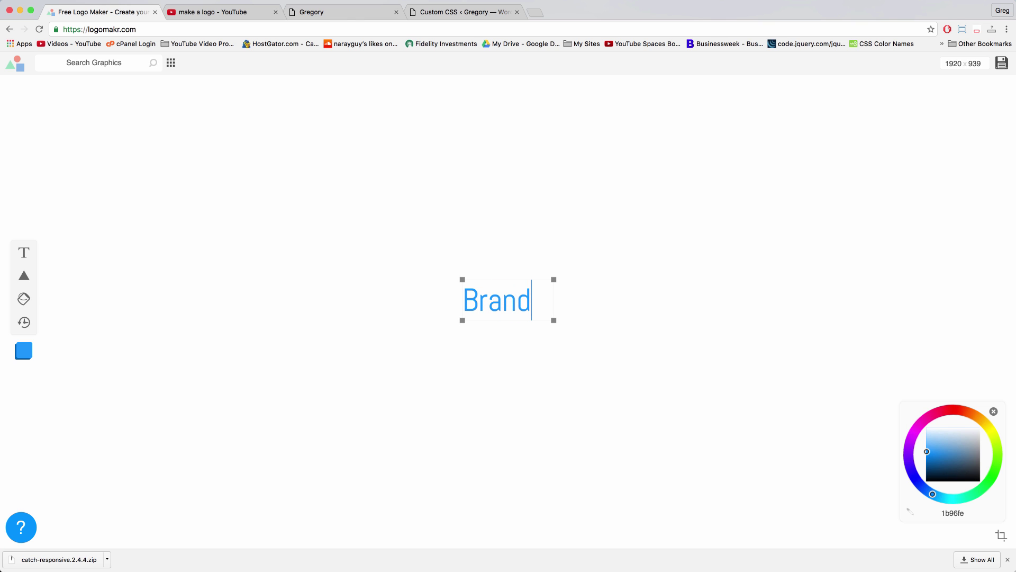
text(X)
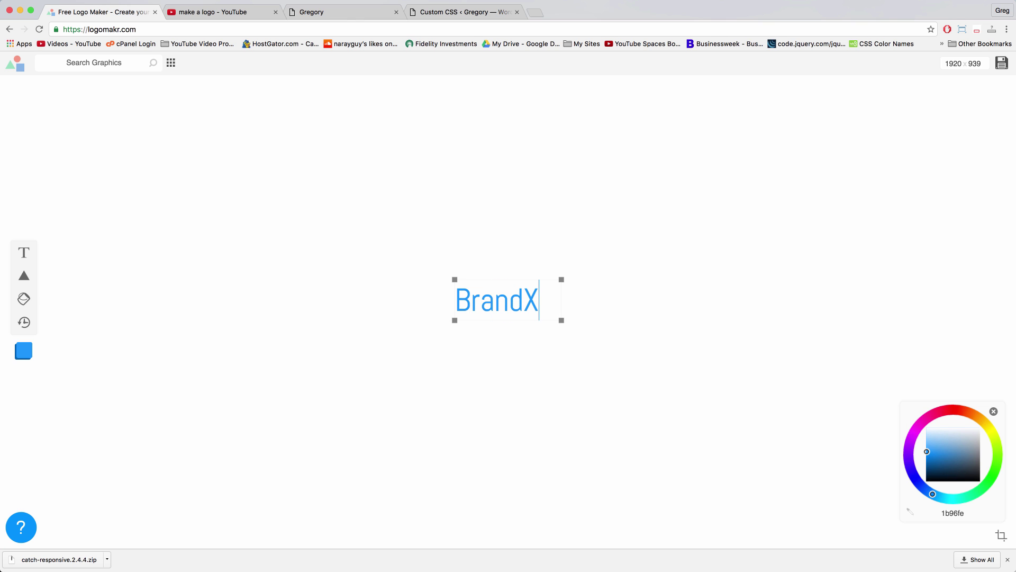
key(BackSpace)
key(BackSpace)
key(BackSpace)
key(BackSpace)
key(BackSpace)
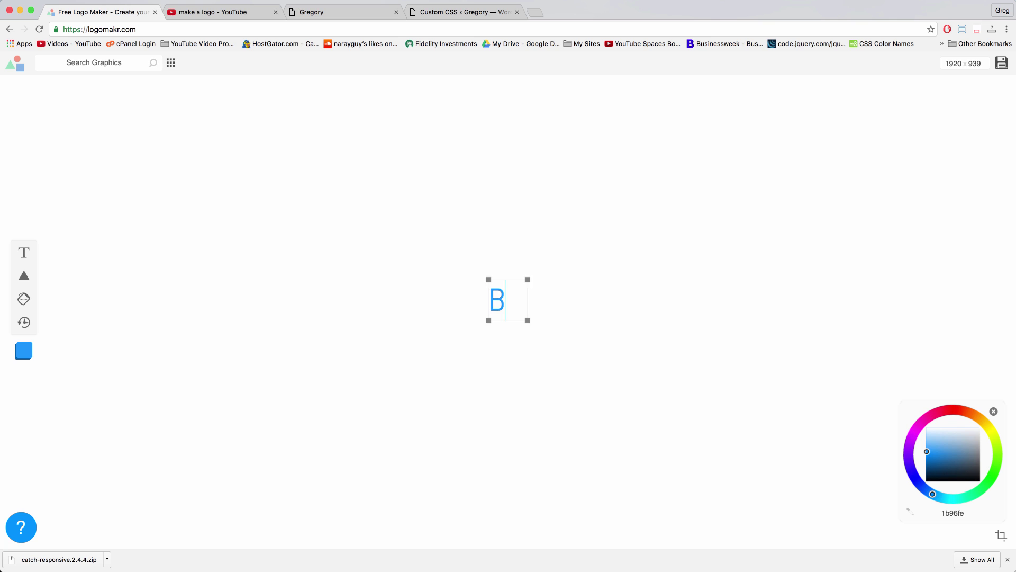
key(BackSpace)
text(North)
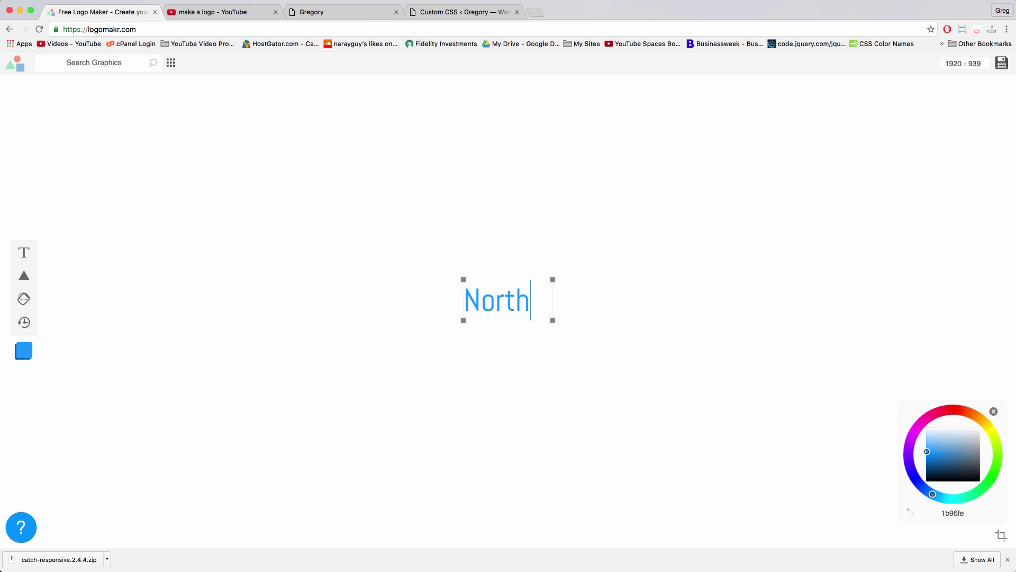
click(549, 478)
click(306, 375)
Change the North text's font to Comfortaa
click(477, 303)
click(487, 305)
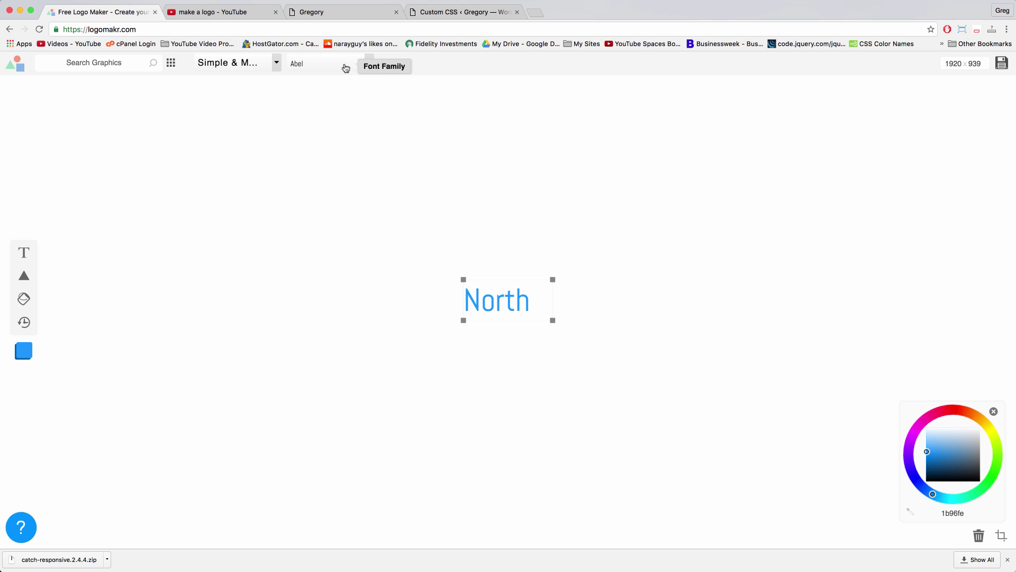
click(345, 68)
scroll(327, 189, down, 2)
scroll(327, 188, down, 2)
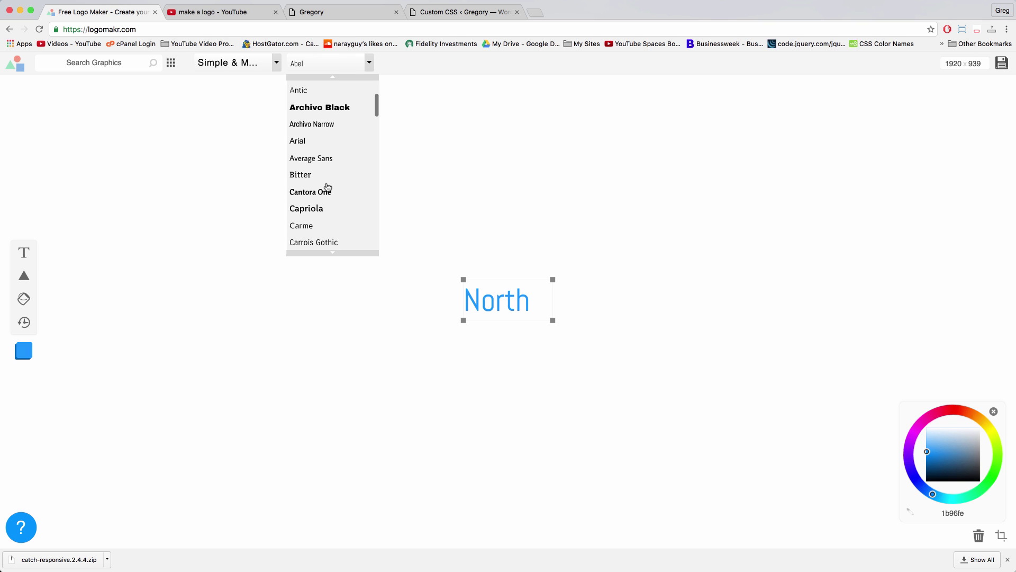
scroll(327, 187, down, 1)
scroll(329, 186, down, 2)
scroll(318, 179, down, 2)
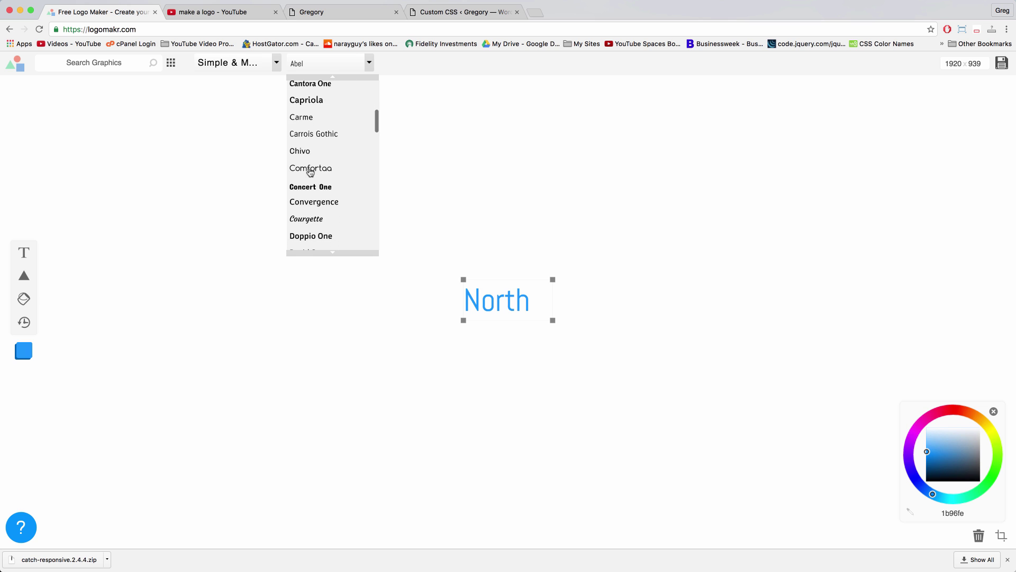
click(306, 169)
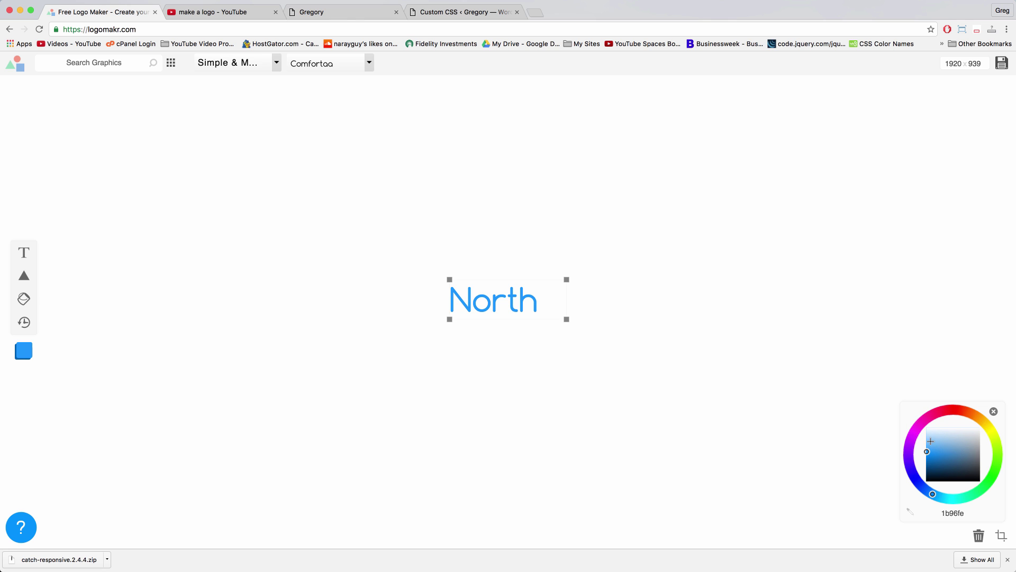
Recolour the North text through the colour wheel to aqua, hex 00ffd7
click(968, 414)
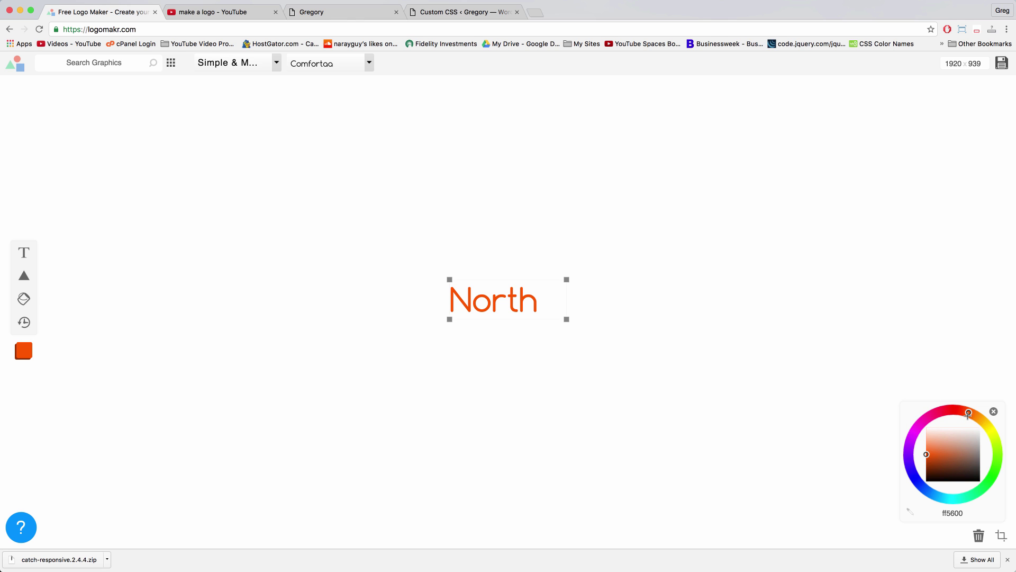
click(983, 422)
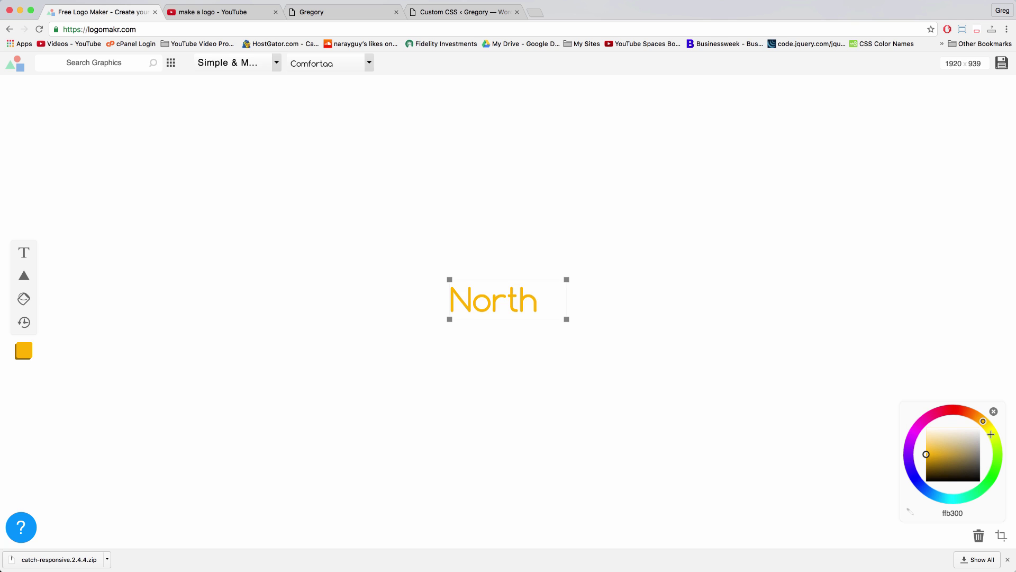
click(991, 434)
click(997, 452)
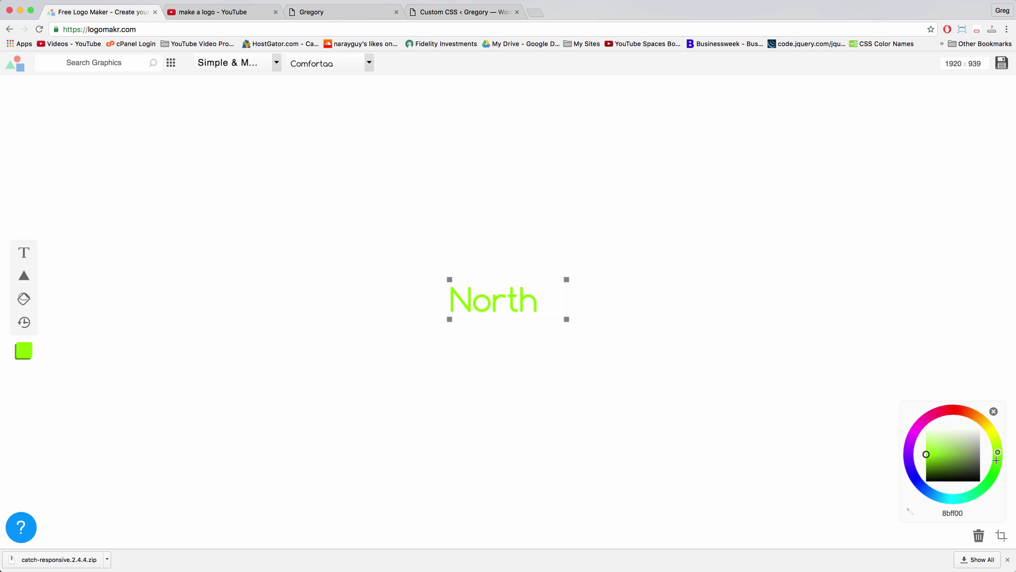
click(984, 488)
click(960, 500)
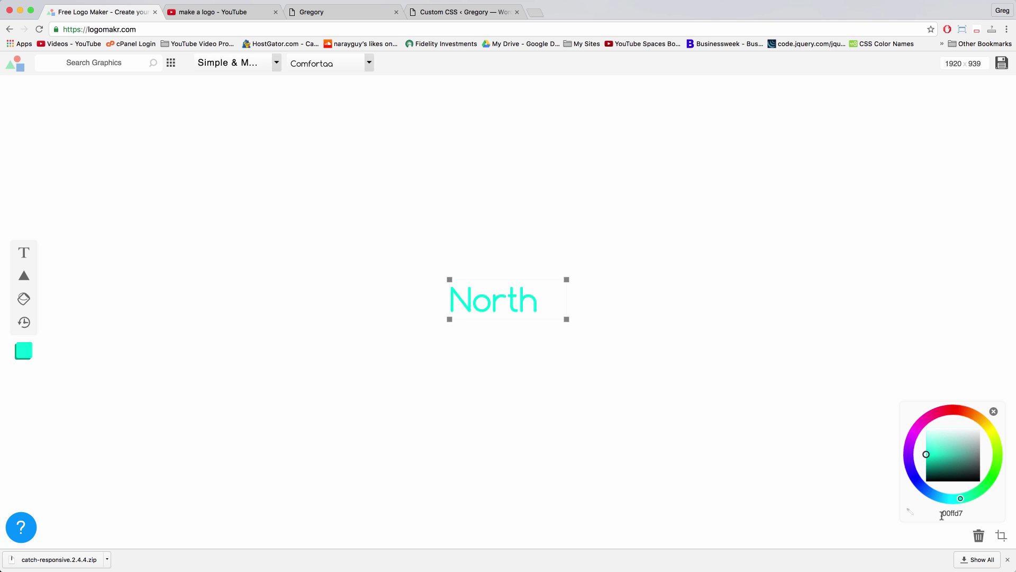
drag(941, 515, 968, 515)
Deselect the text and search Graphics for 'compass'
click(608, 382)
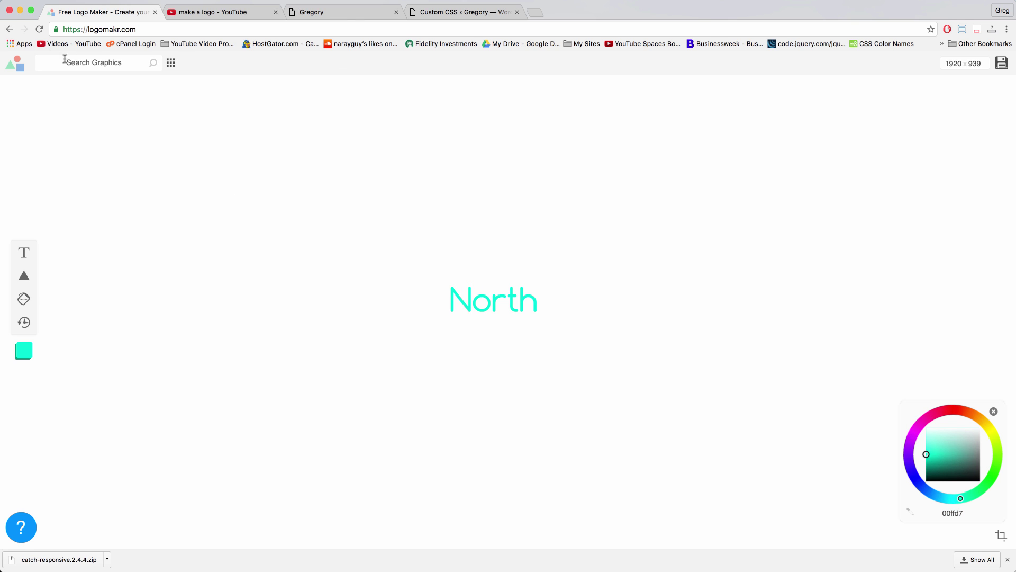
click(125, 65)
text(compass)
key(Return)
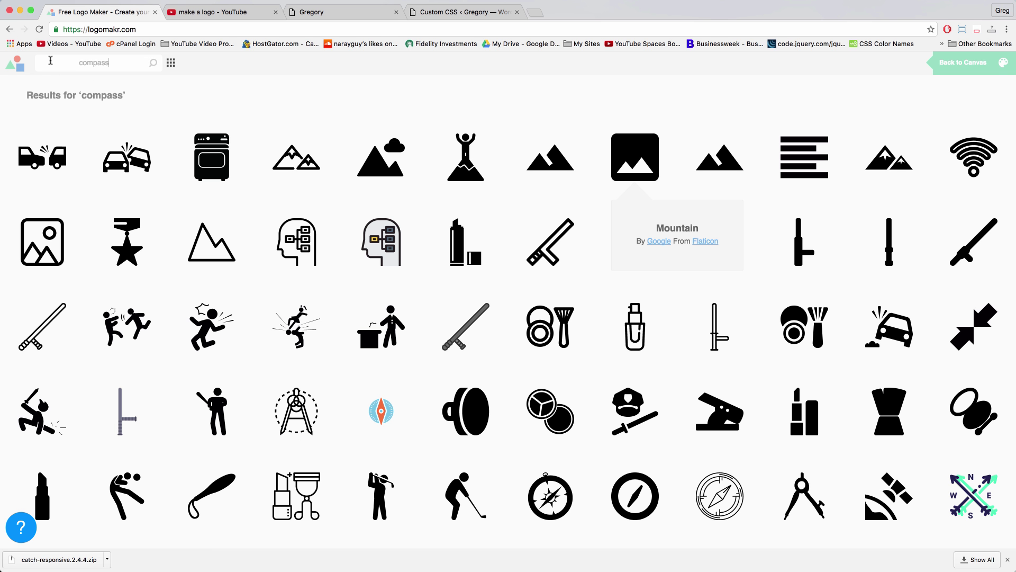
Try 'animal' and 'house' graphic searches, then return to 'compass' results
double_click(102, 63)
text(animal)
key(Return)
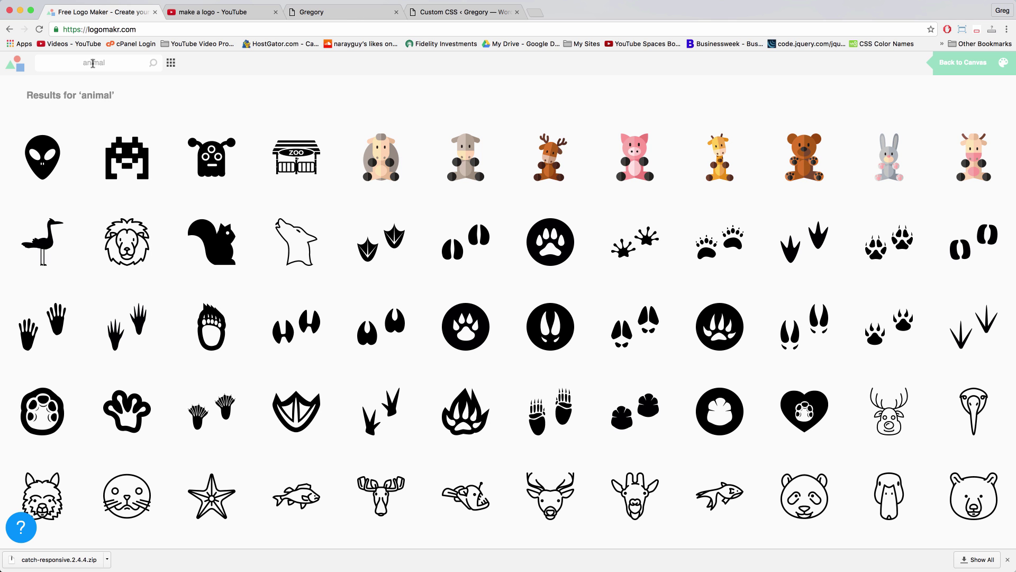
double_click(93, 63)
text(house)
key(Return)
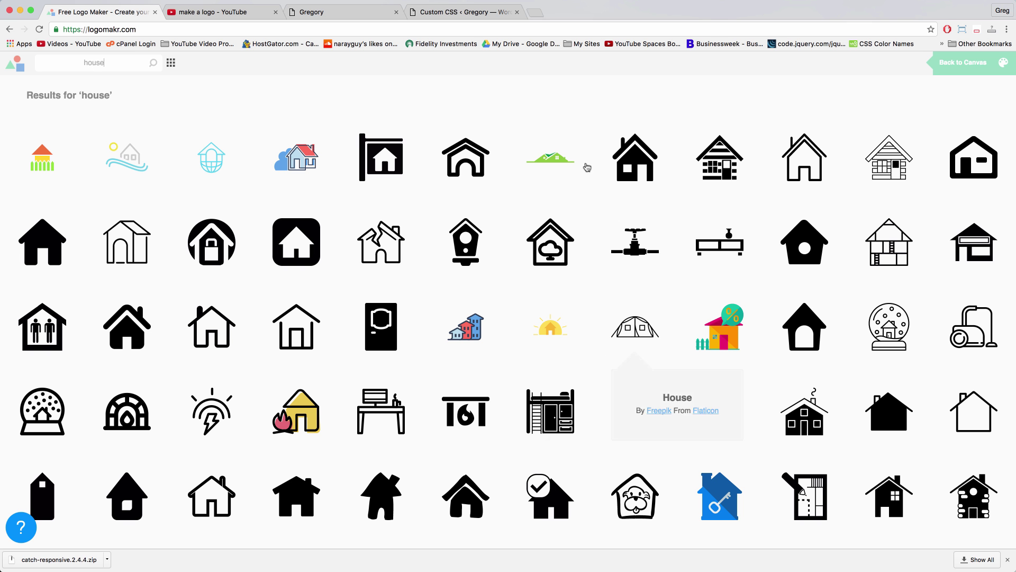
scroll(310, 249, down, 3)
scroll(310, 191, down, 3)
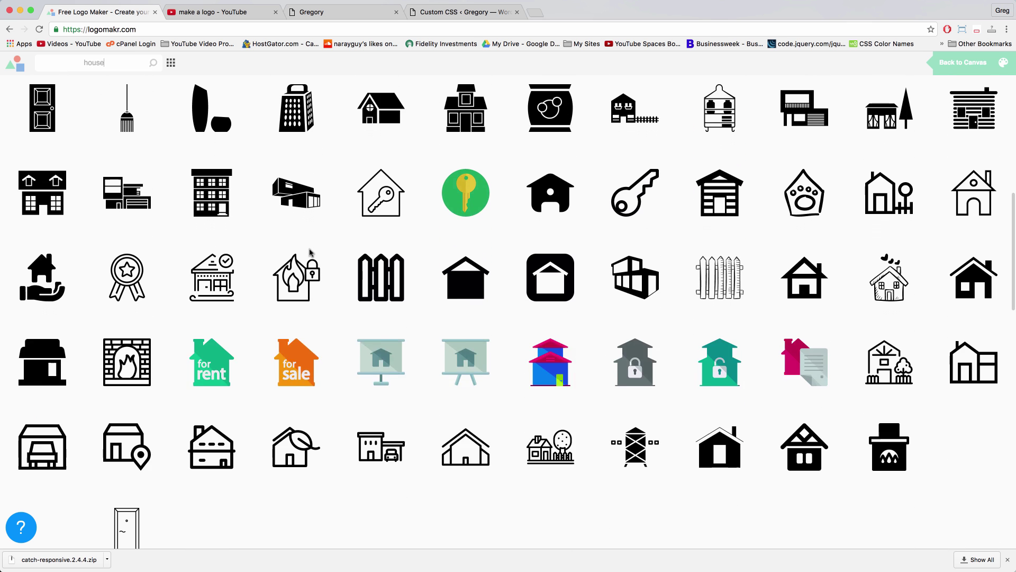
scroll(165, 102, up, 3)
scroll(164, 101, up, 2)
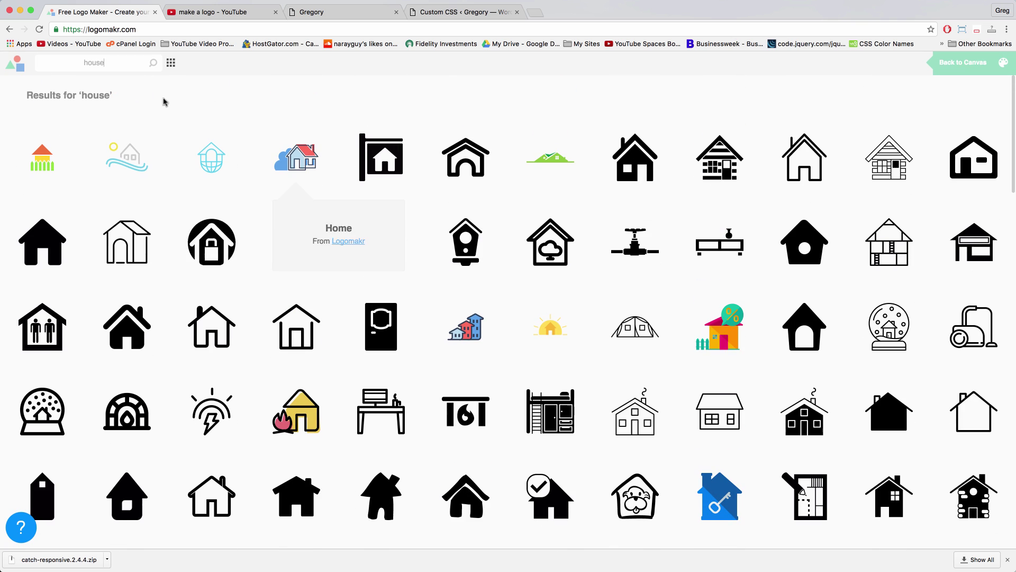
double_click(89, 61)
text(n)
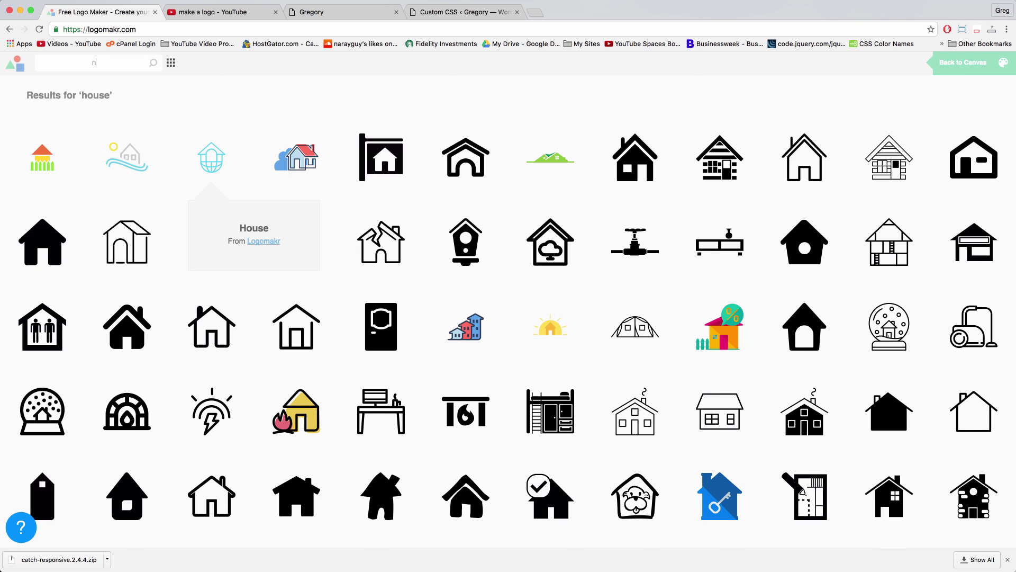
text(compass)
key(Return)
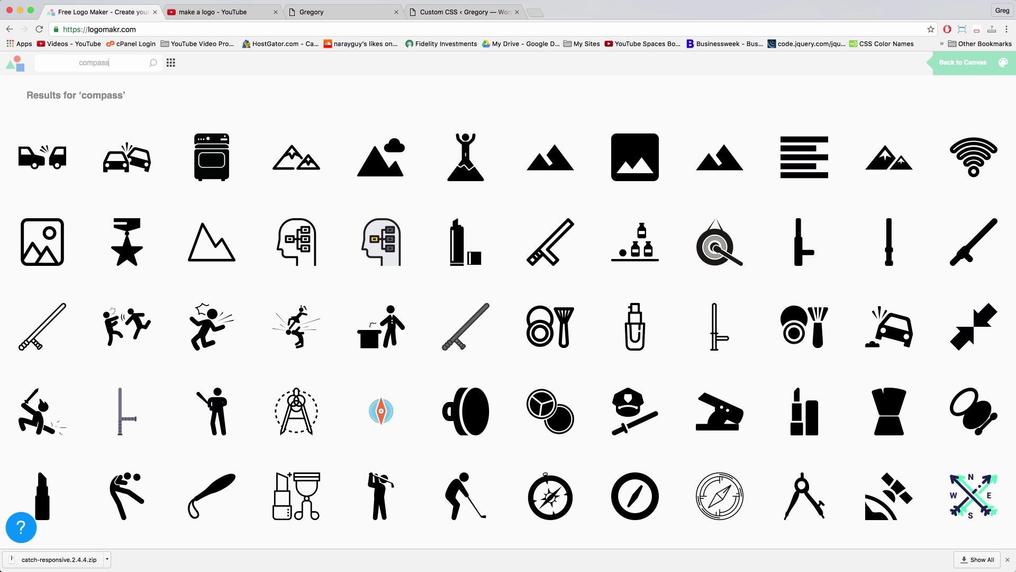
scroll(352, 289, down, 4)
scroll(352, 288, down, 1)
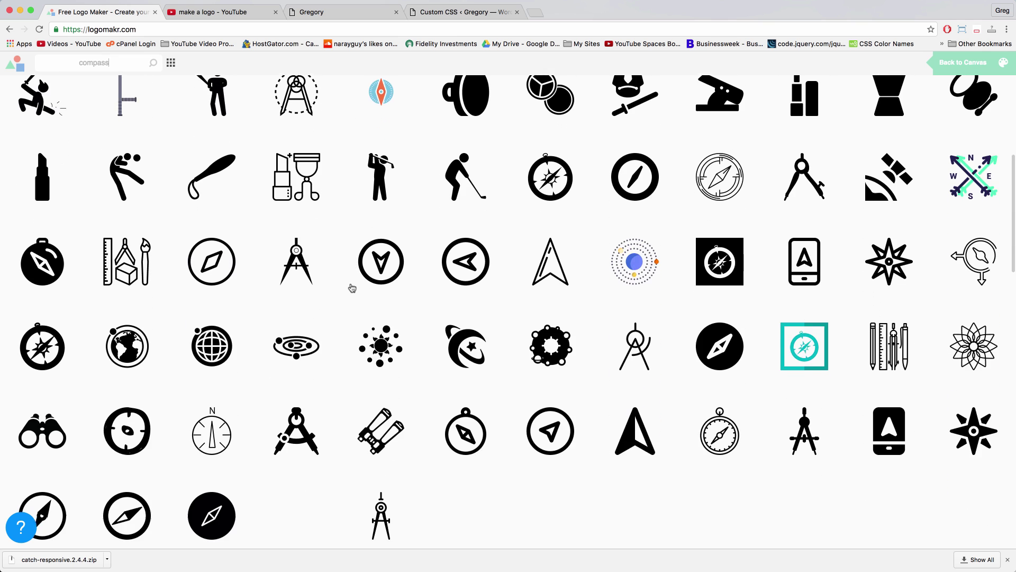
scroll(352, 289, down, 3)
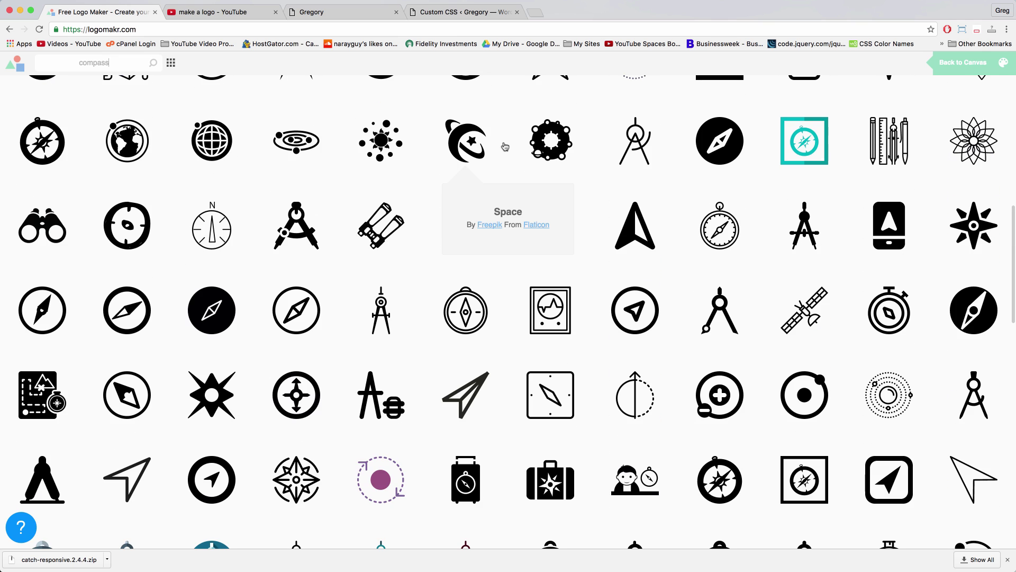
Add the Space sunburst icon and move it left, off the North text
click(379, 145)
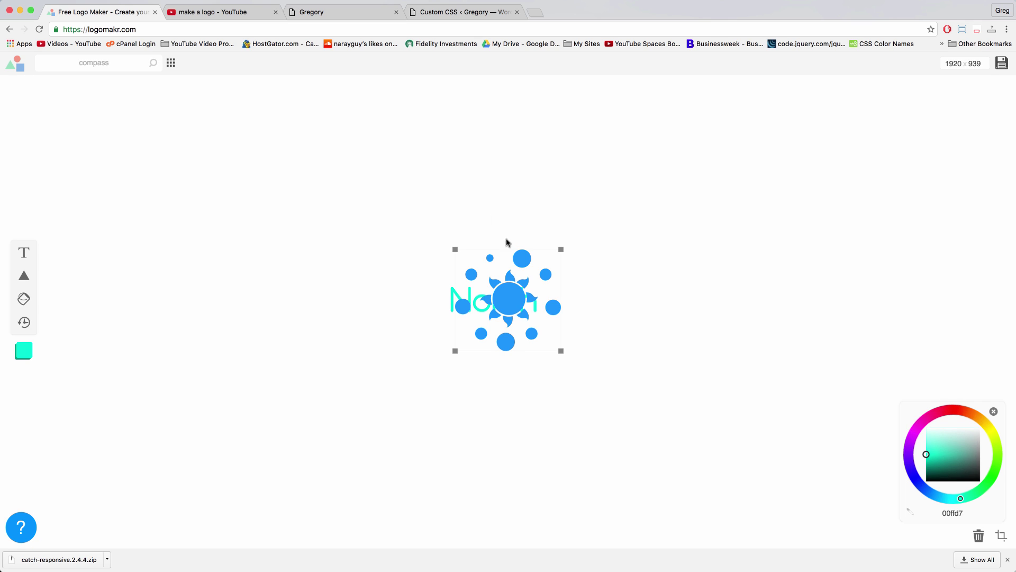
drag(508, 288, 381, 273)
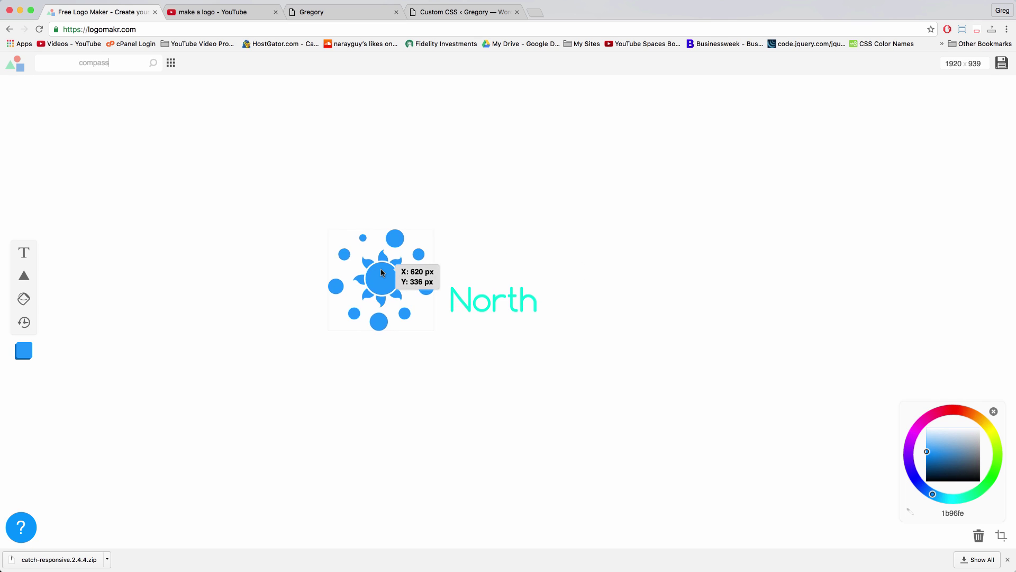
drag(382, 273, 384, 283)
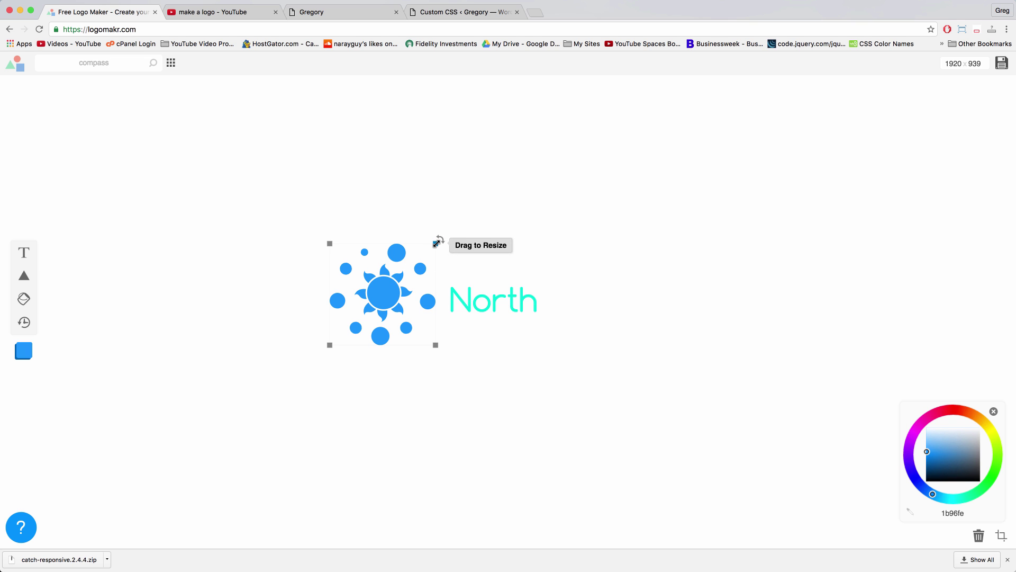
Shrink the sunburst without distortion and place it right against North
mouse_move(436, 243)
mouse_down()
mouse_move(403, 274)
mouse_move(443, 225)
mouse_move(399, 278)
mouse_move(426, 265)
mouse_up()
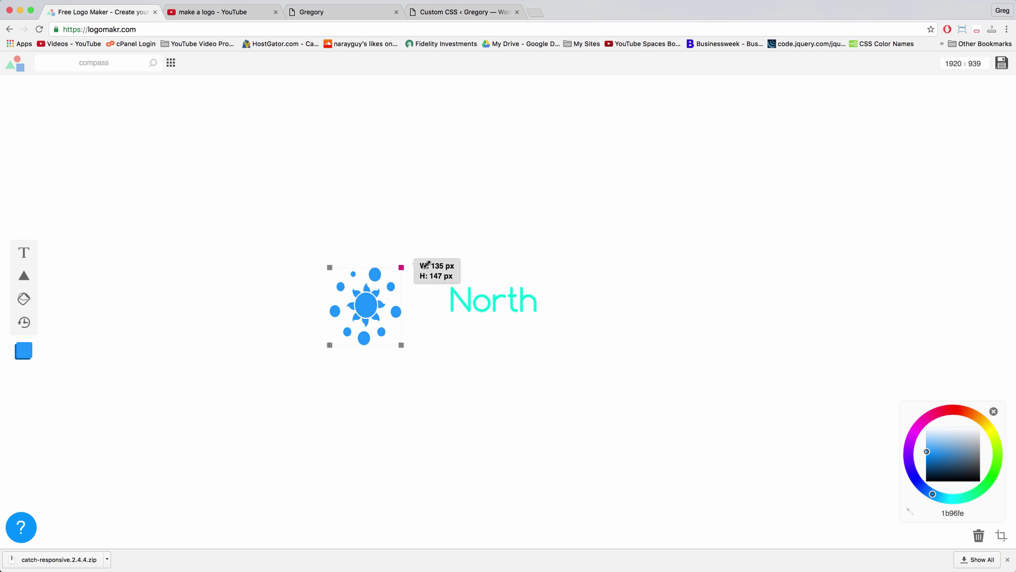
drag(427, 264, 430, 225)
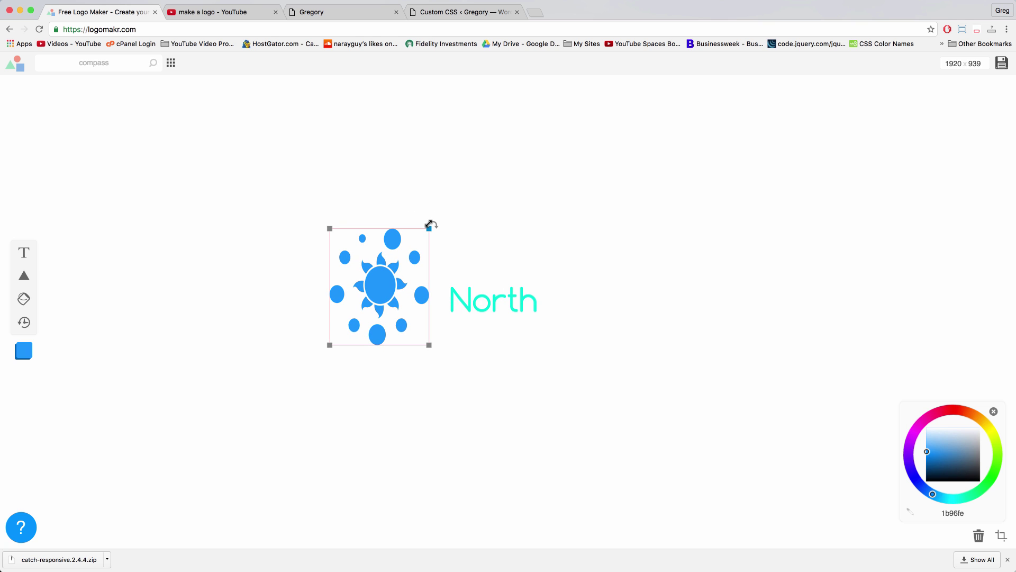
key(ctrl+z)
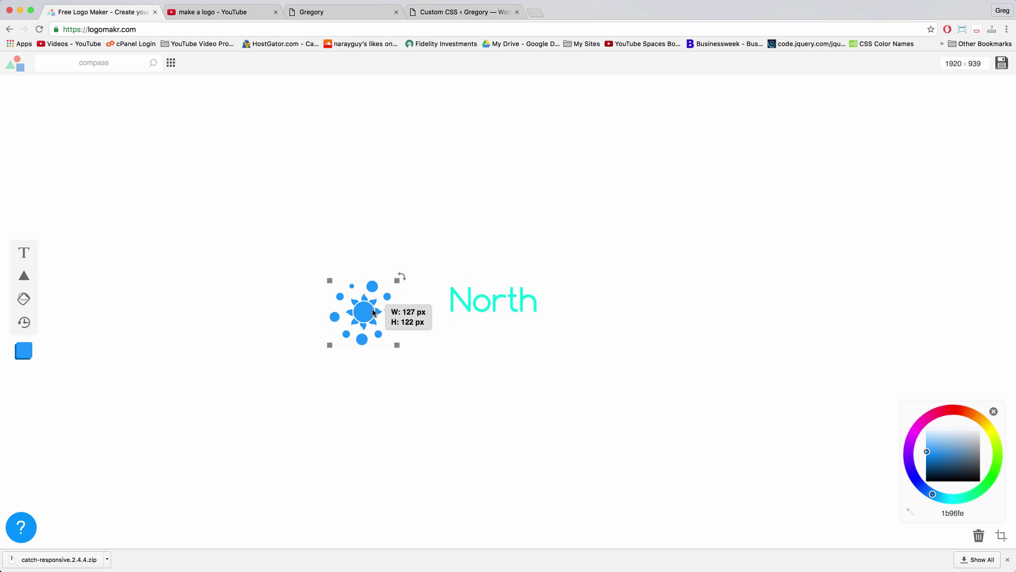
mouse_move(375, 311)
mouse_down()
mouse_move(416, 296)
mouse_move(435, 268)
mouse_move(410, 304)
mouse_move(425, 304)
mouse_up()
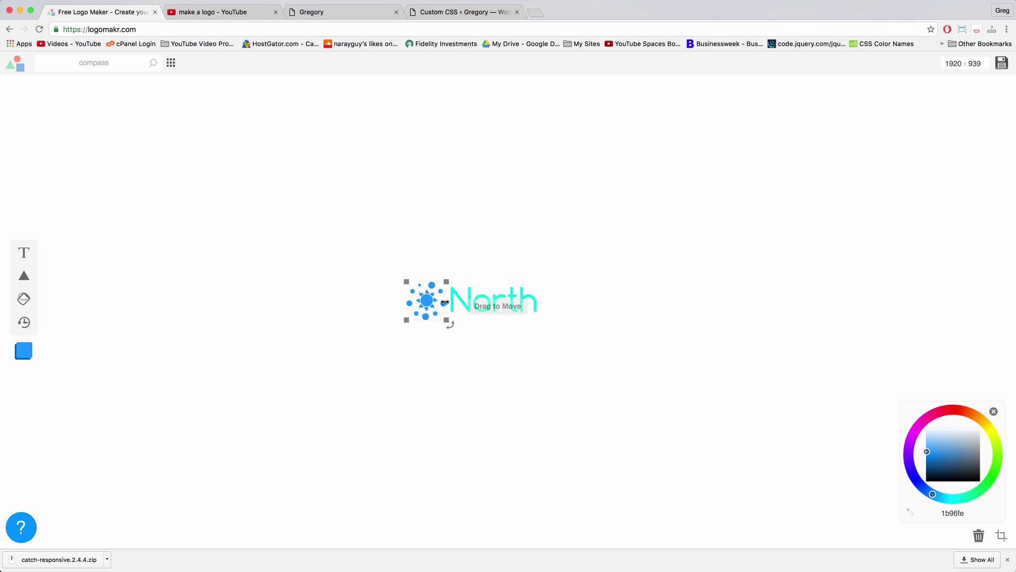
click(973, 413)
drag(972, 413, 981, 419)
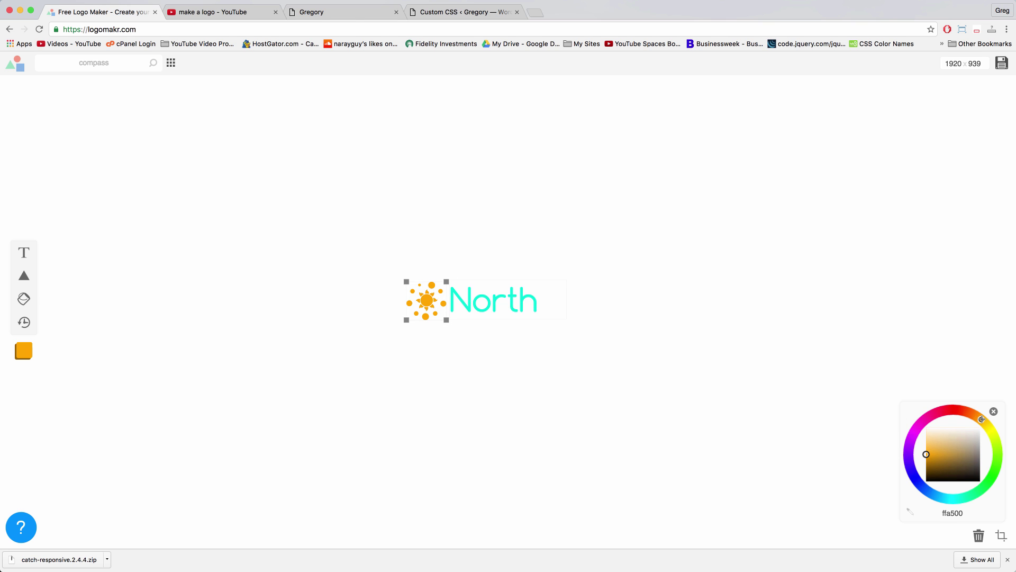
click(766, 412)
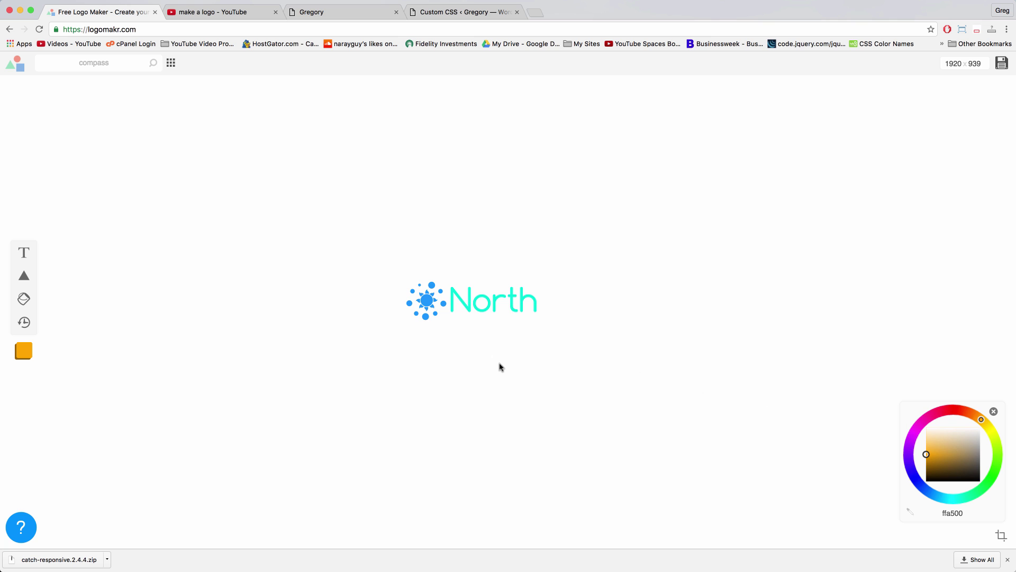
click(428, 299)
drag(427, 299, 422, 299)
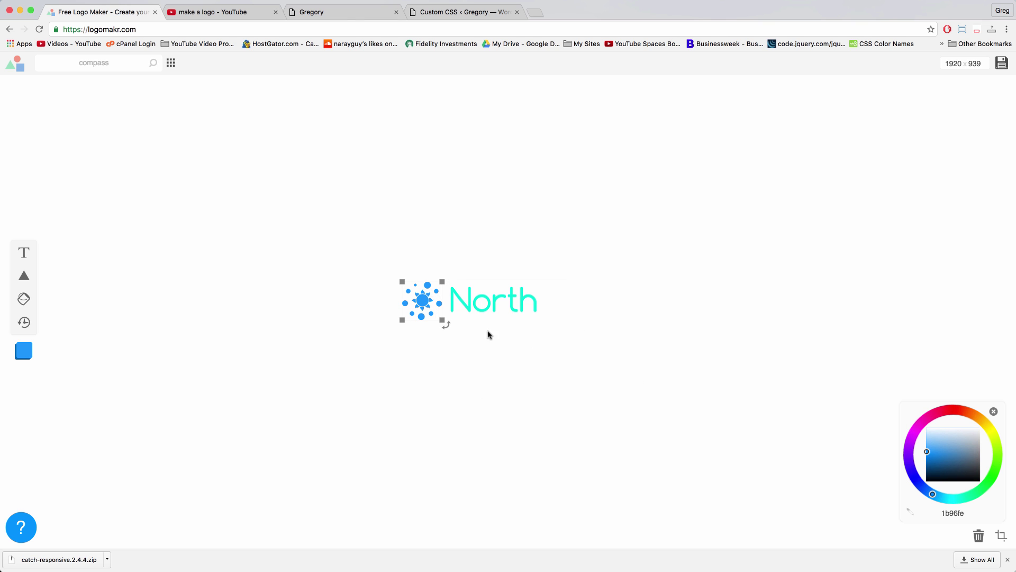
click(551, 368)
click(486, 306)
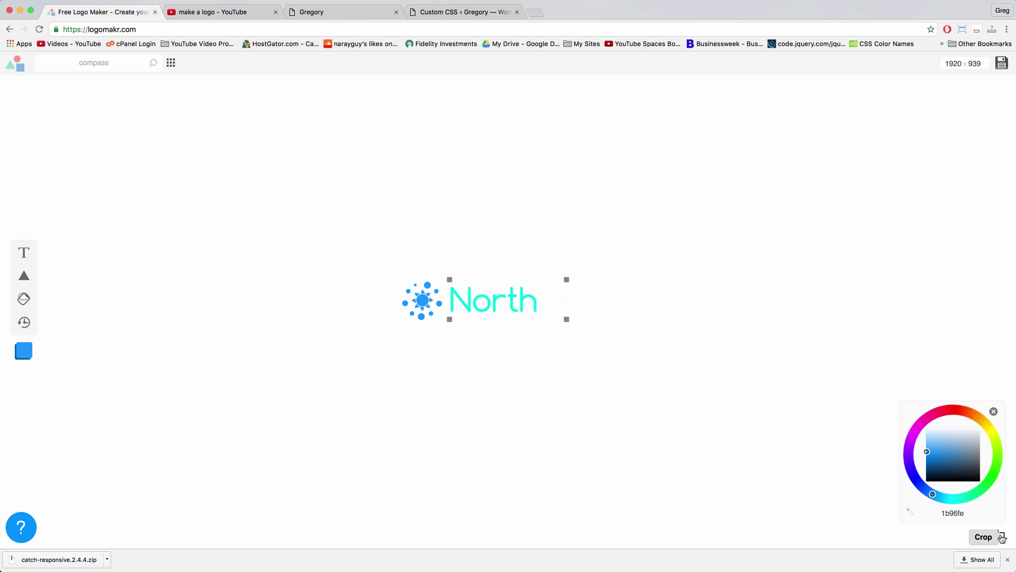
Crop the canvas tightly to the end of the wordmark
click(1002, 538)
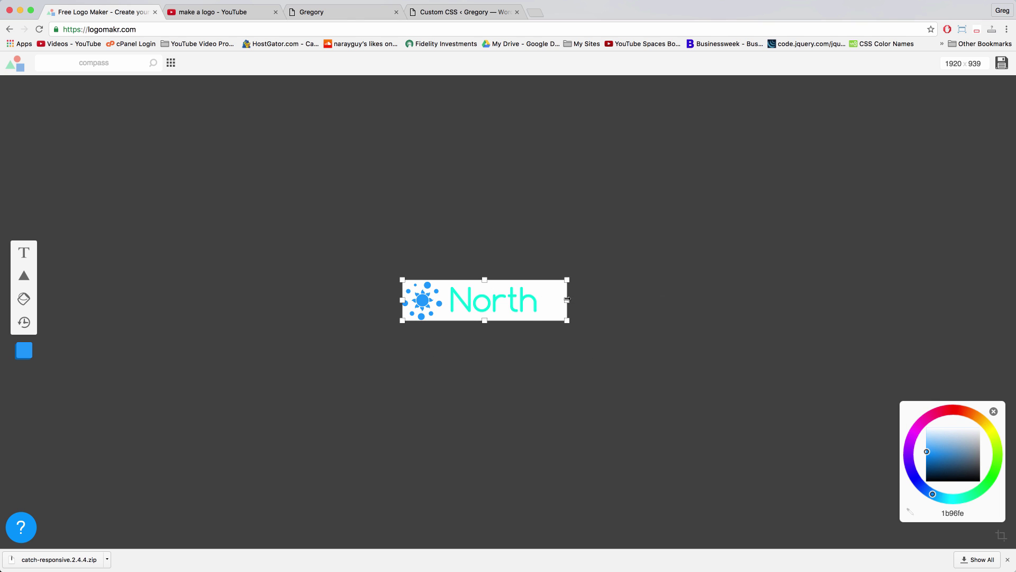
drag(566, 300, 551, 302)
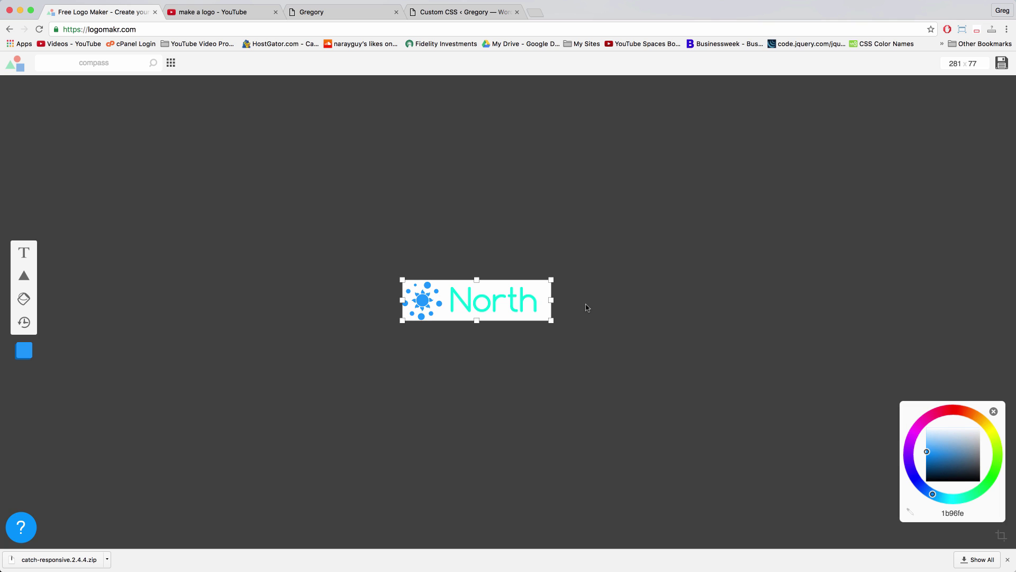
key(Return)
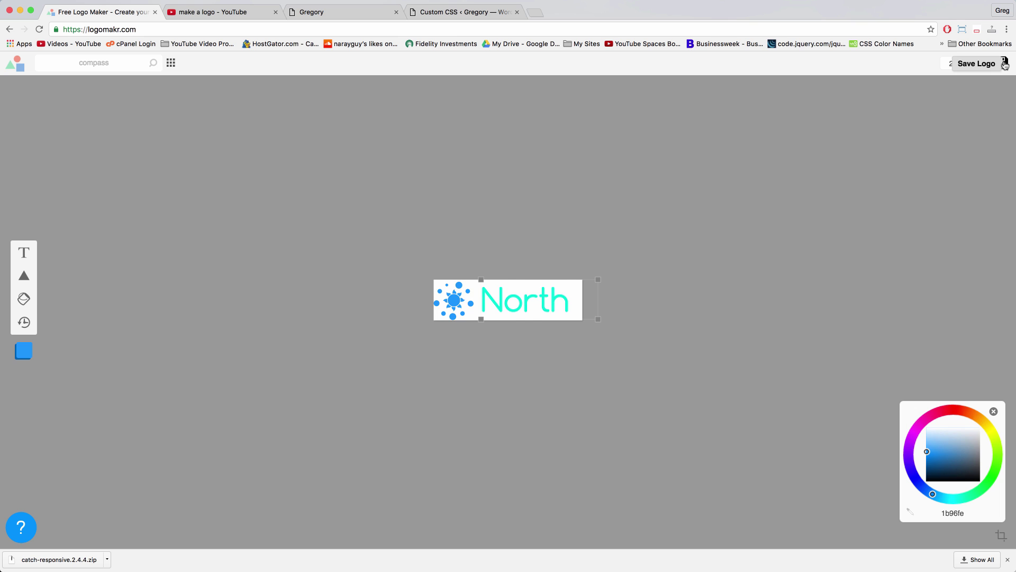
Save the logo as an image file and copy the graphic attribution credits
click(1005, 64)
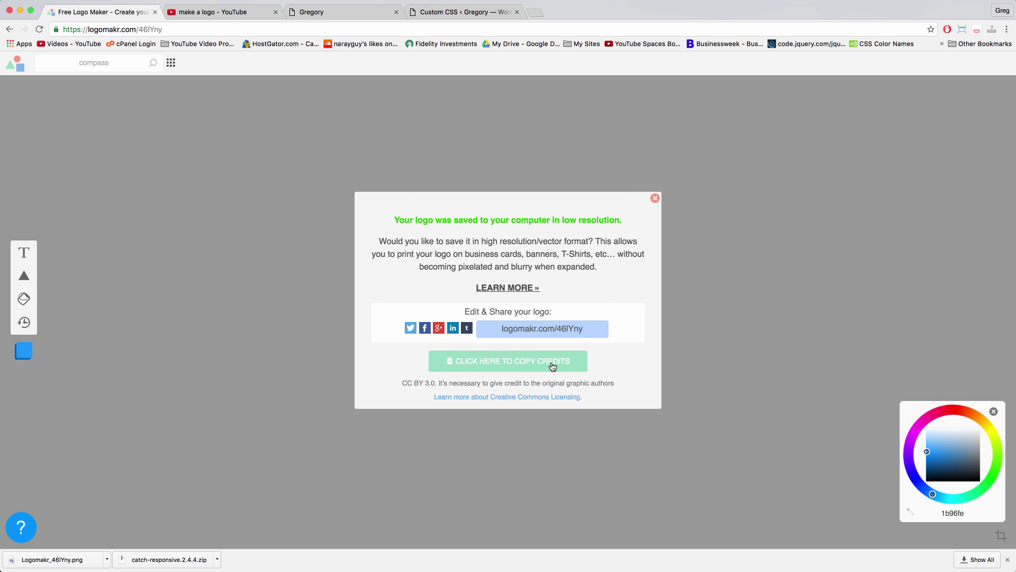
click(497, 365)
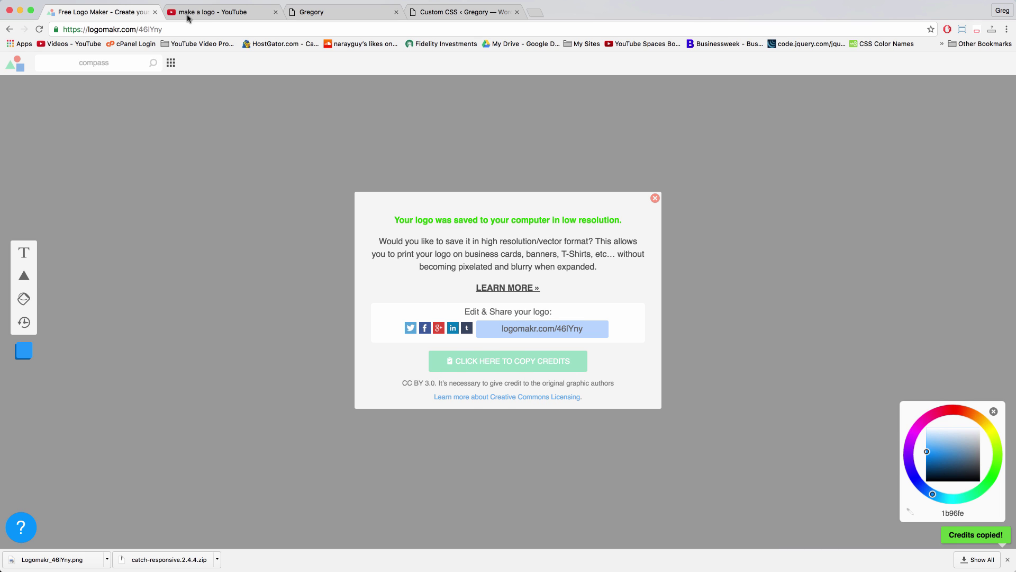
click(358, 12)
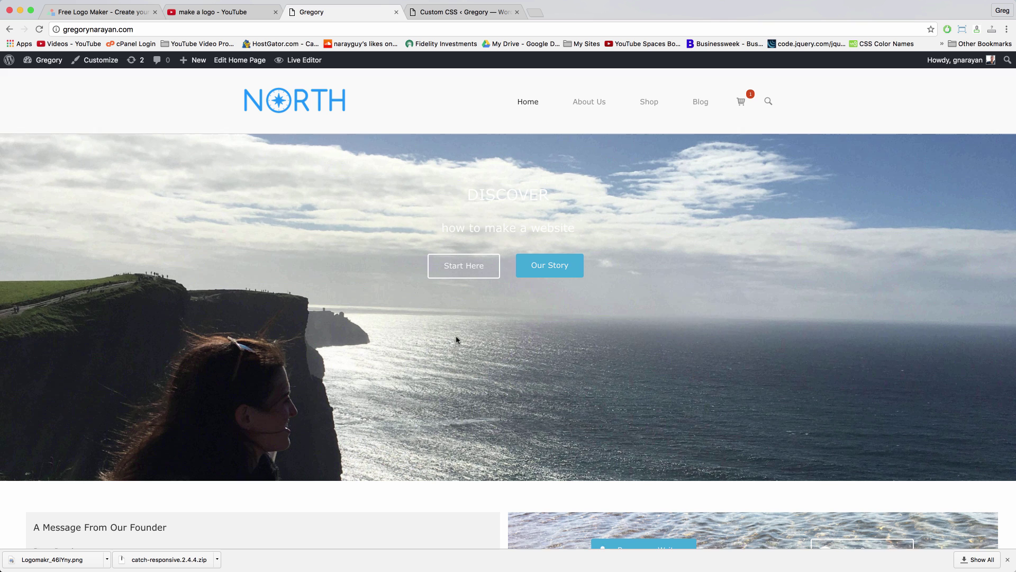
scroll(457, 340, down, 3)
scroll(457, 340, down, 2)
scroll(456, 340, up, 5)
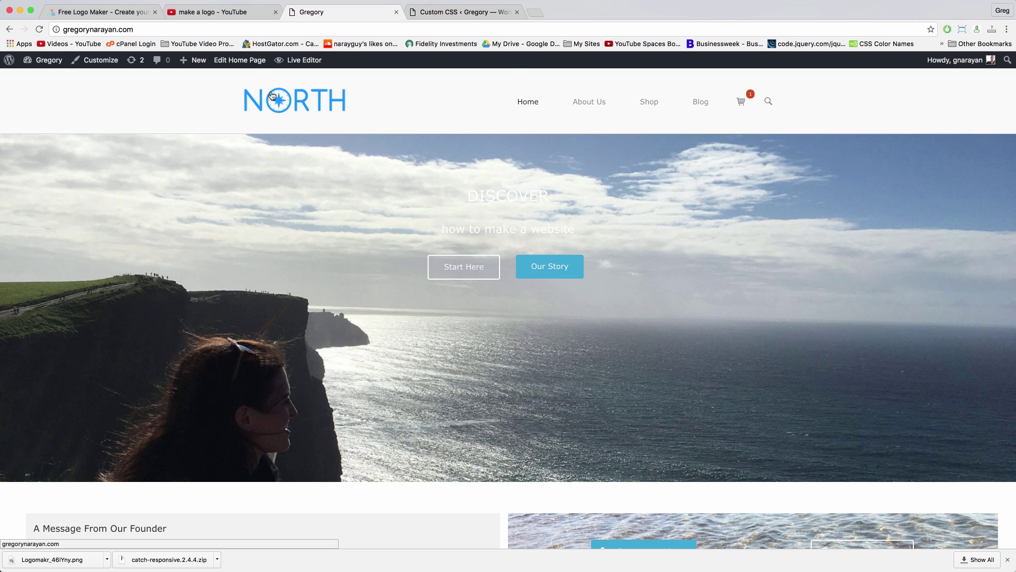
Go to the site's admin dashboard, then to its Pages list
click(49, 63)
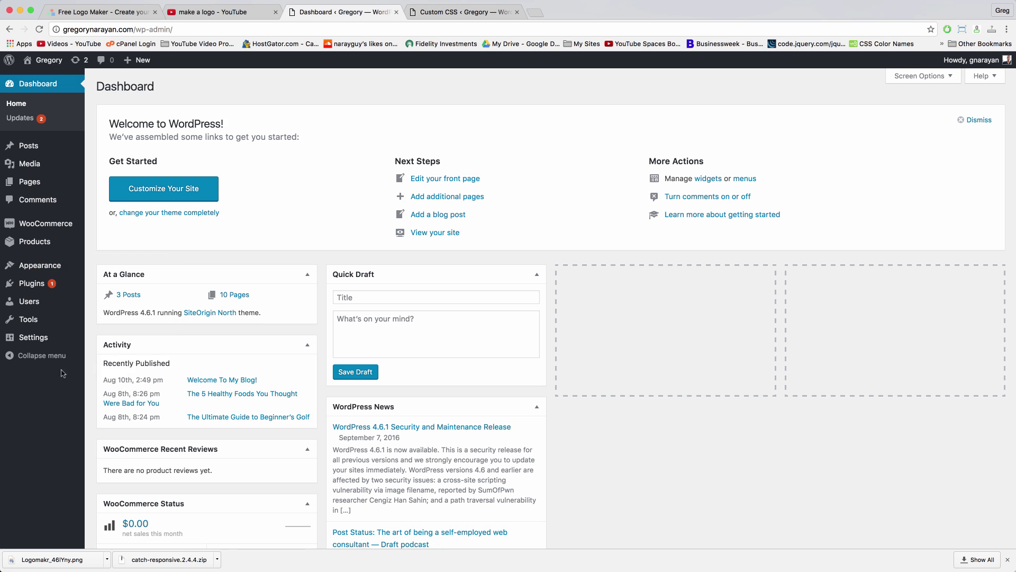
click(29, 182)
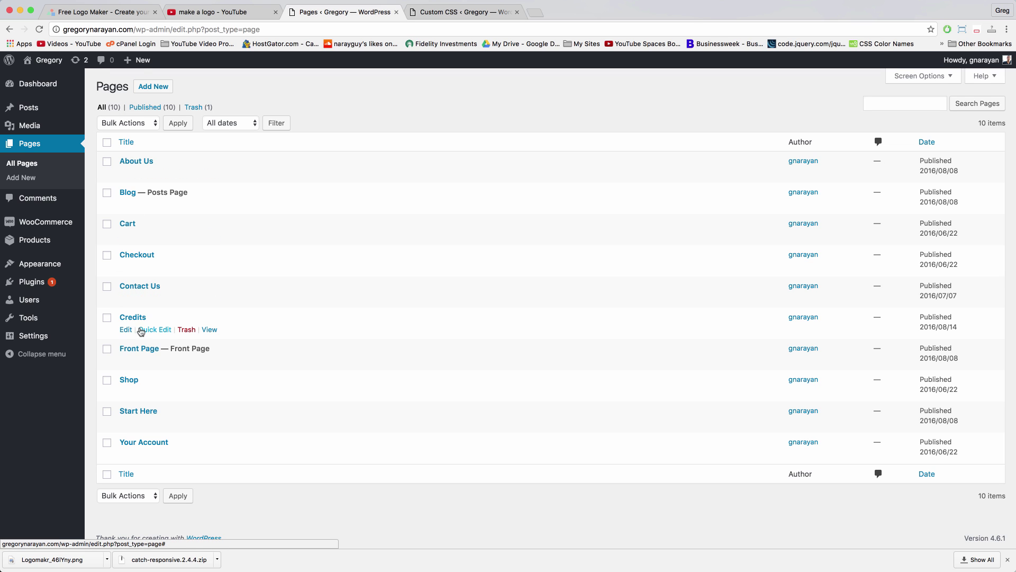
Open the Credits page and paste the copied credits into its text
mouse_move(140, 318)
click(134, 317)
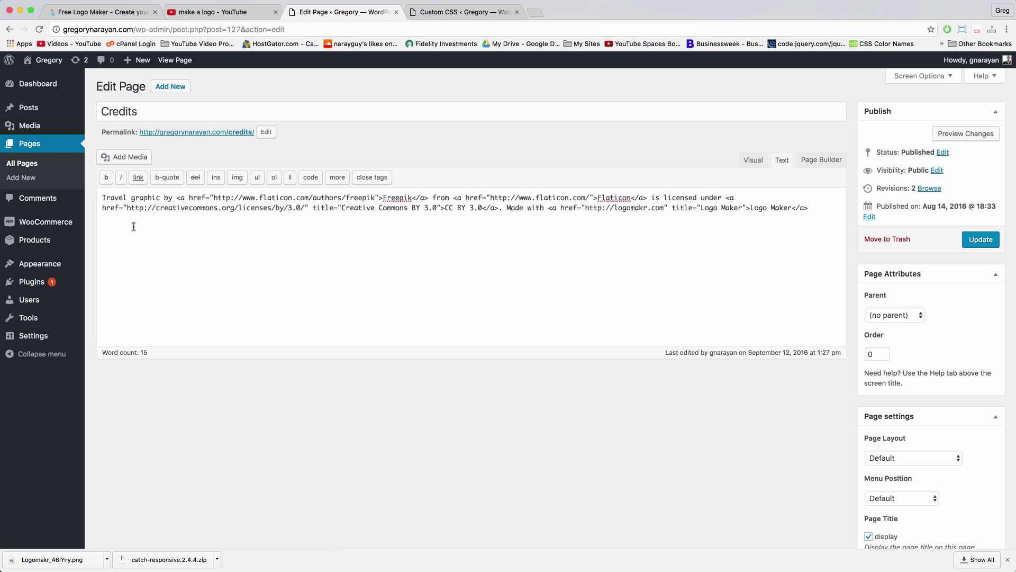
right_click(117, 230)
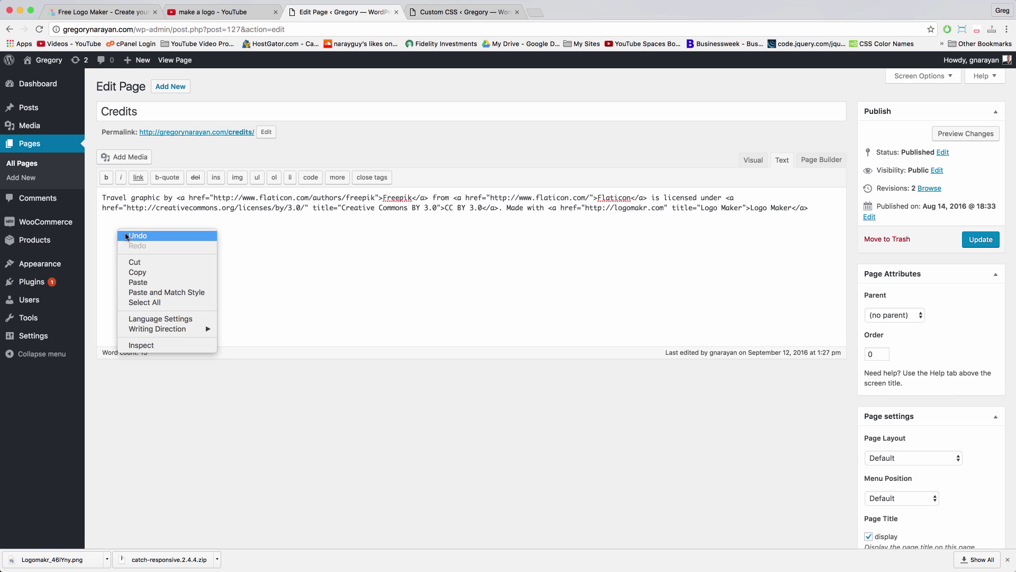
click(137, 282)
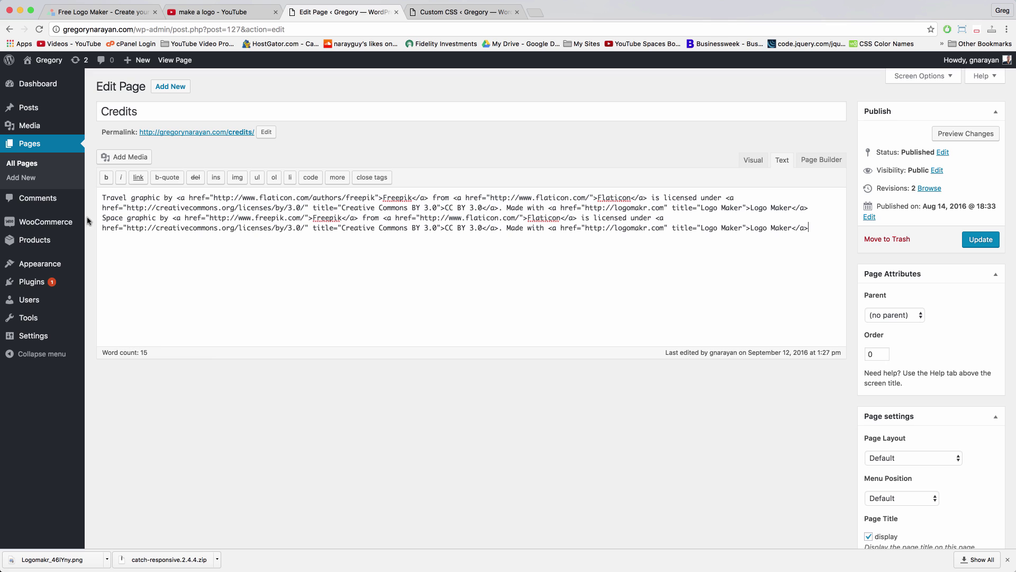
key(Return)
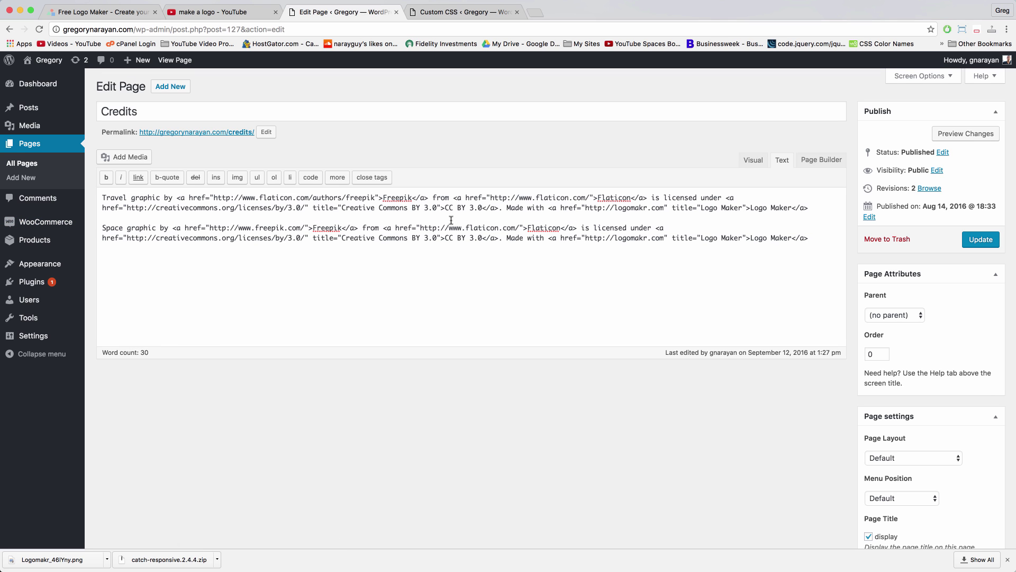
In the Visual view, paste the credits into a new paragraph
click(750, 161)
key(Return)
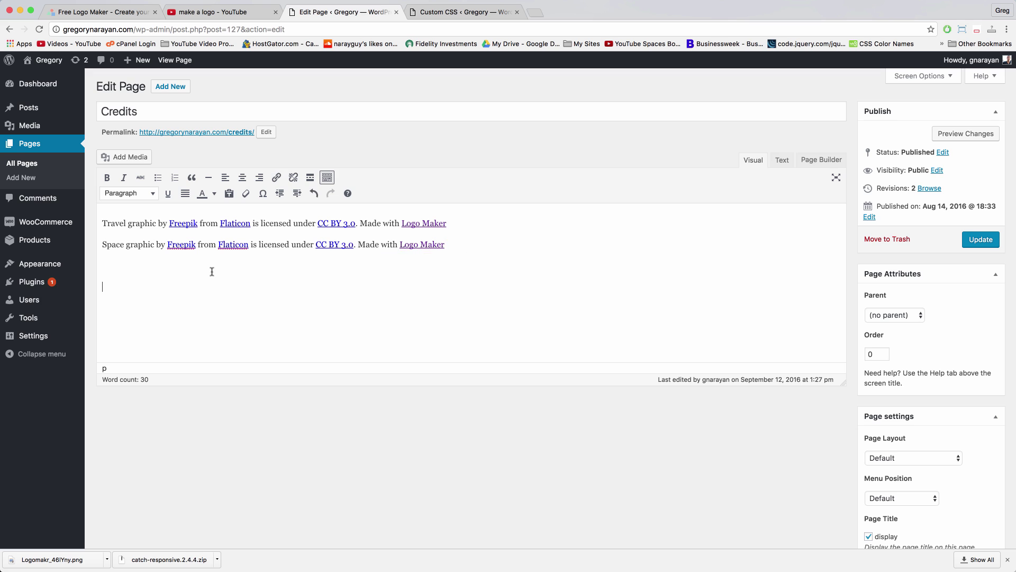
right_click(204, 274)
click(219, 327)
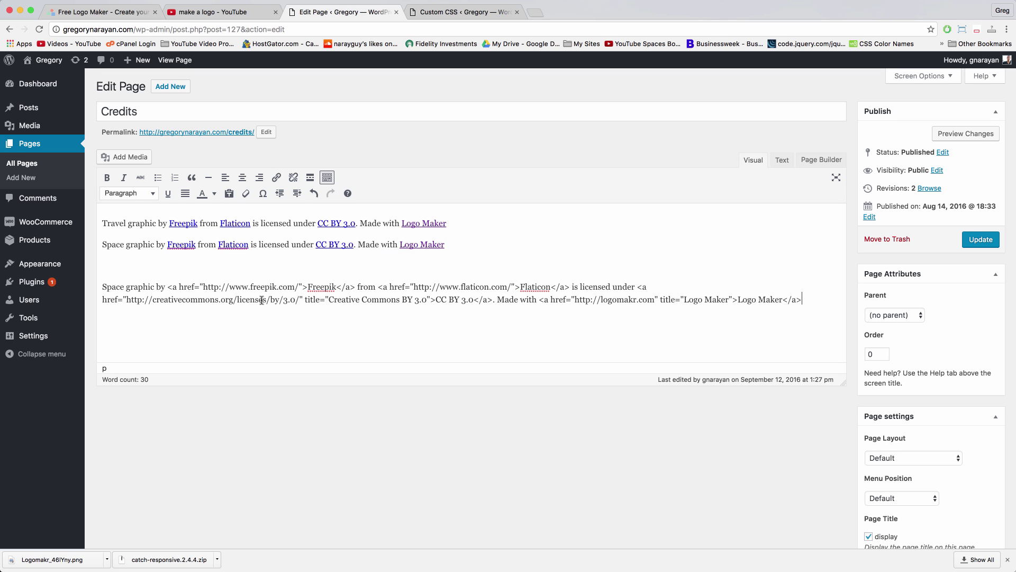
Delete the duplicate raw-HTML paragraph and update the Credits page
click(197, 270)
key(BackSpace)
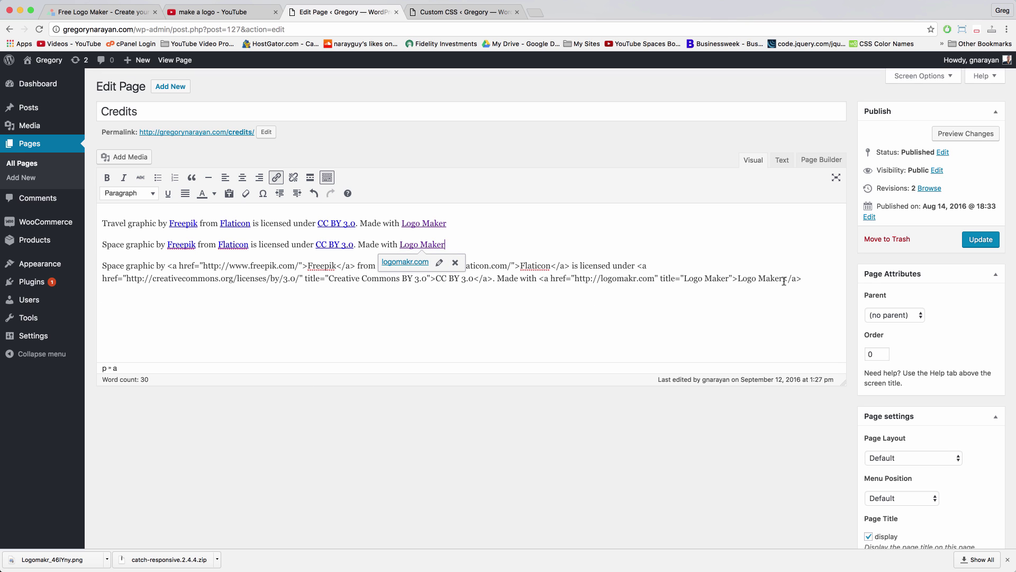
click(785, 280)
drag(809, 279, 106, 265)
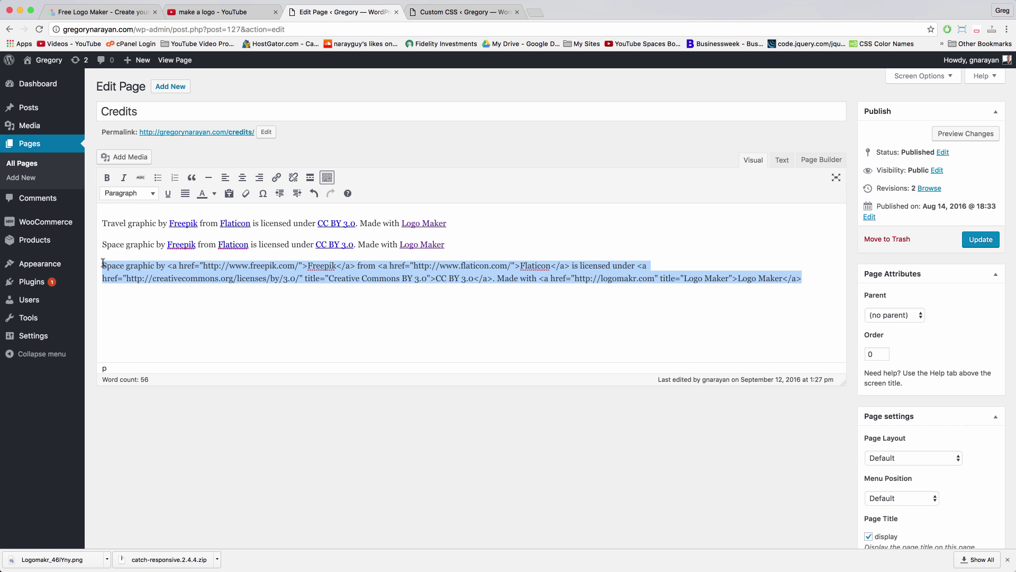
key(BackSpace)
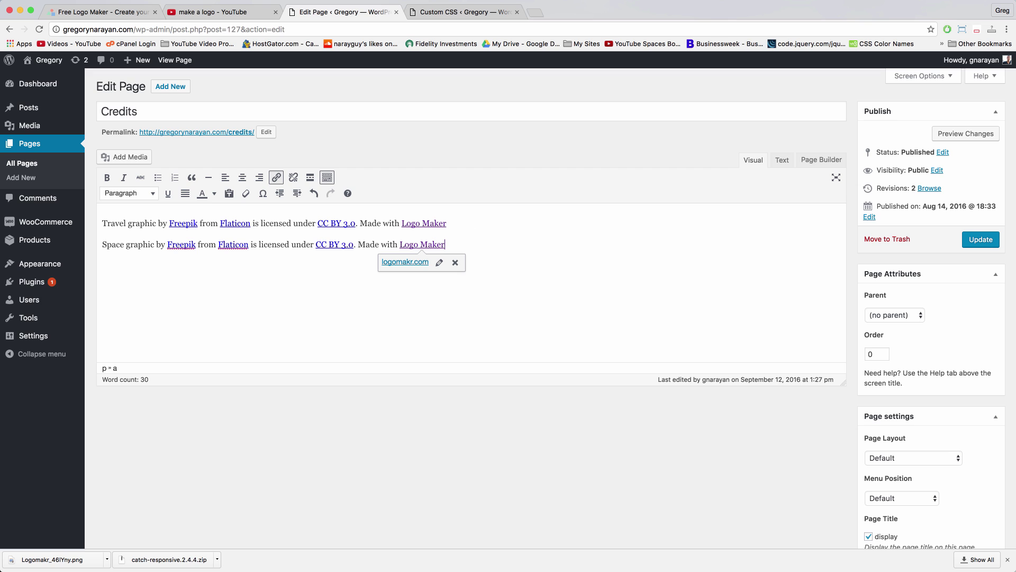
click(973, 240)
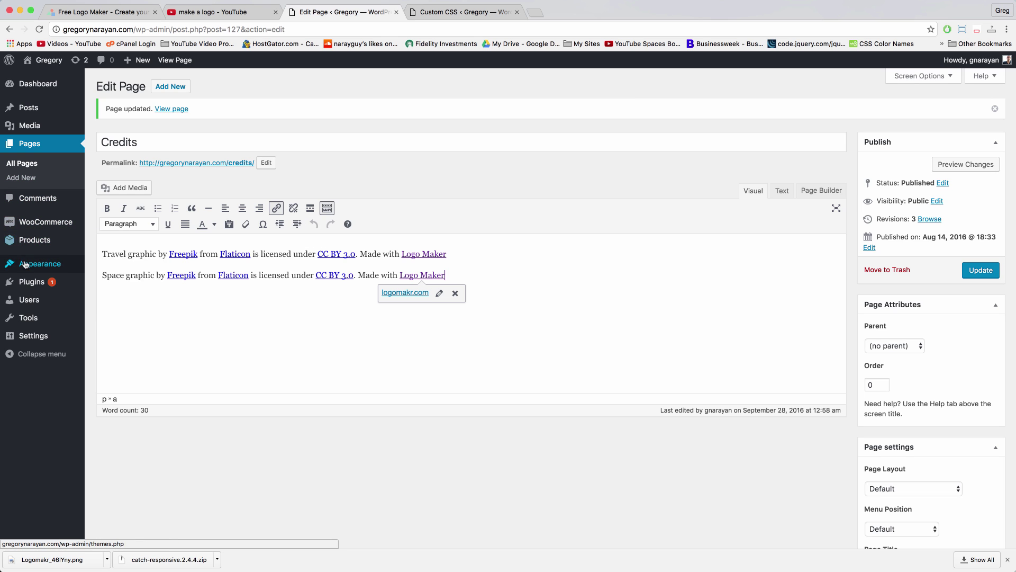
mouse_move(40, 264)
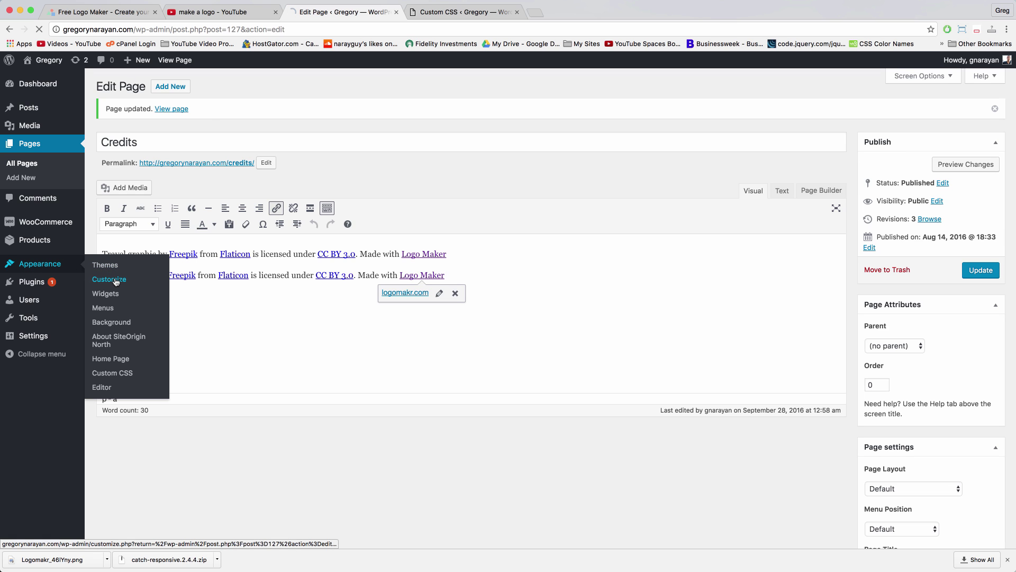
Remove the current header logo under Customizer Theme Settings > Branding
click(116, 282)
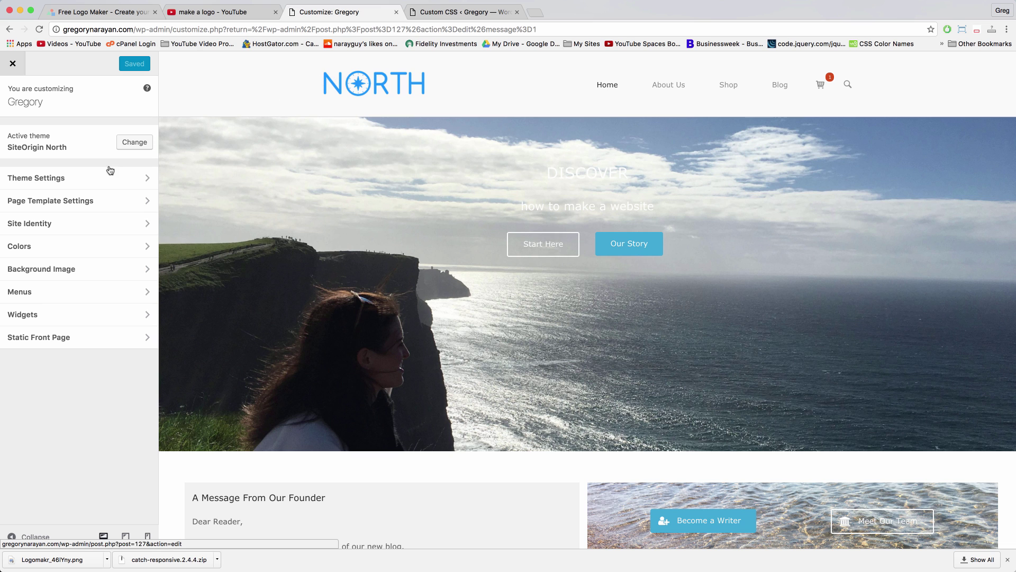
click(146, 179)
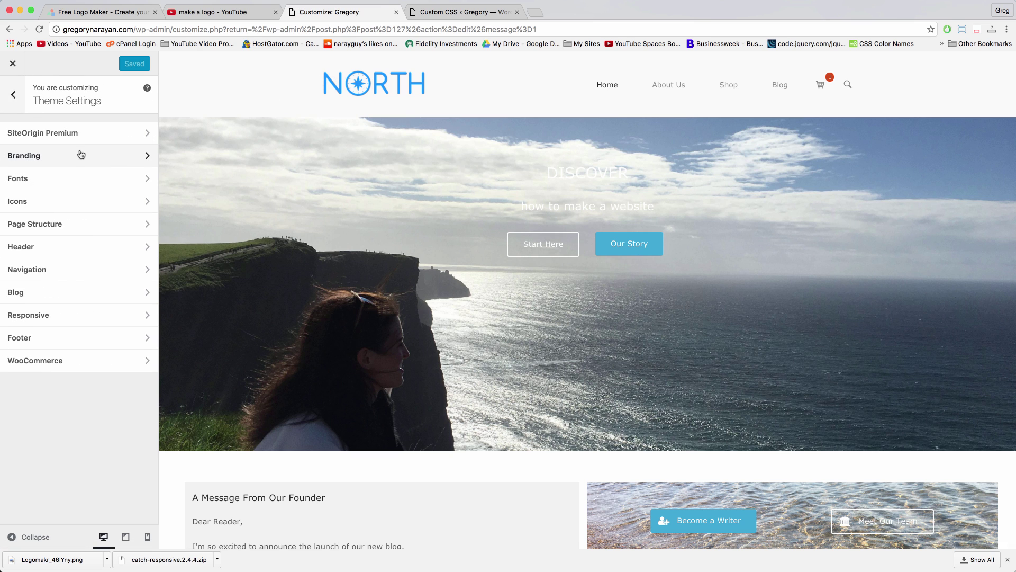
click(139, 158)
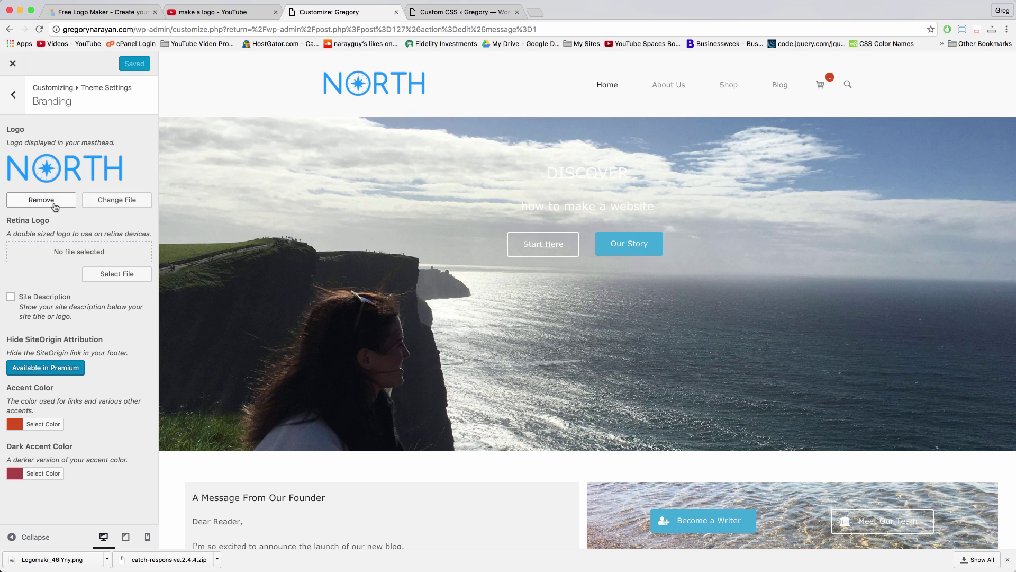
click(41, 199)
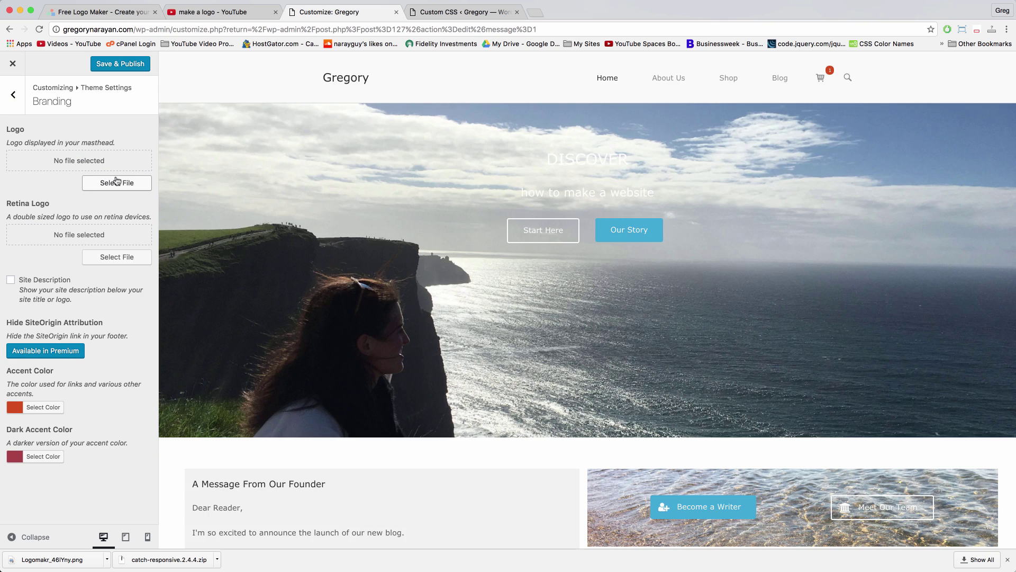
Rename Logomakr_46lYny.png in Downloads to north-logo-version-2.png, then close the Downloads window
click(116, 182)
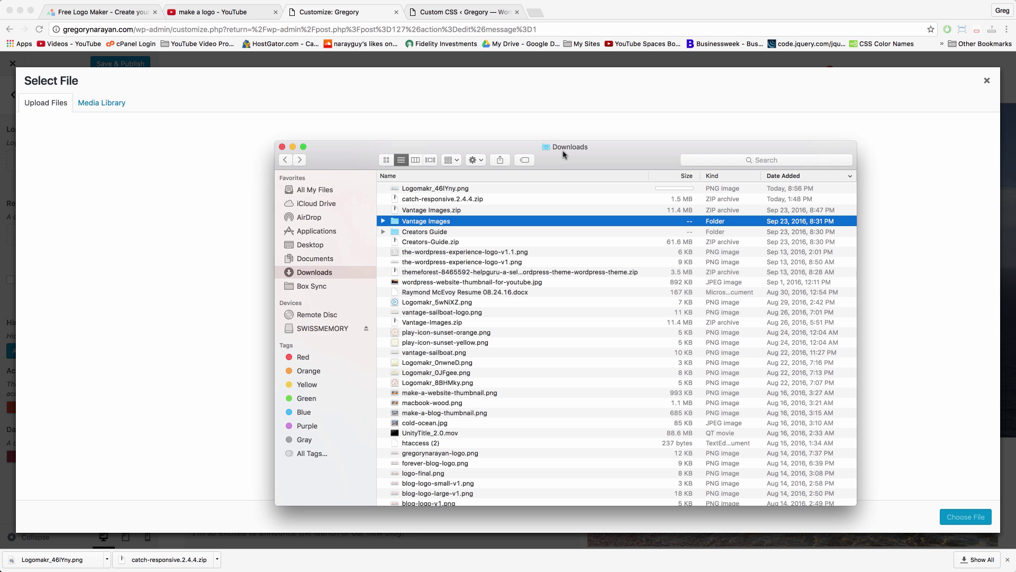
drag(564, 154, 567, 130)
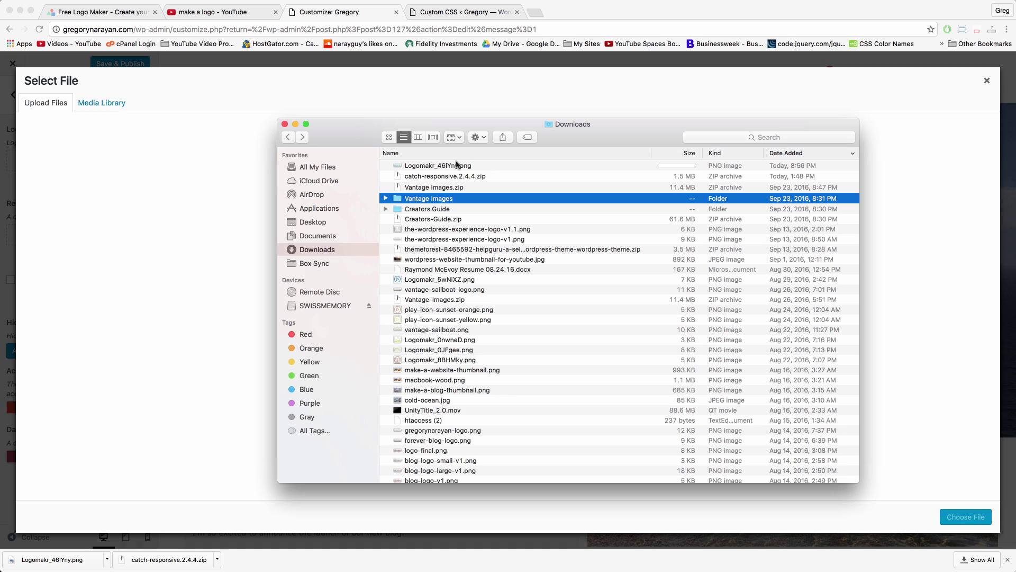
click(430, 168)
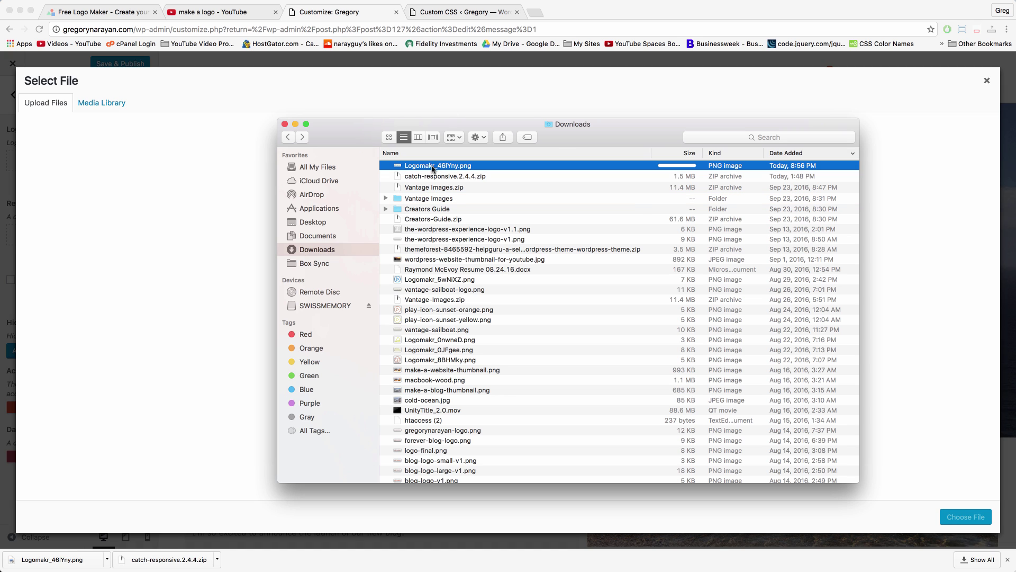
click(439, 166)
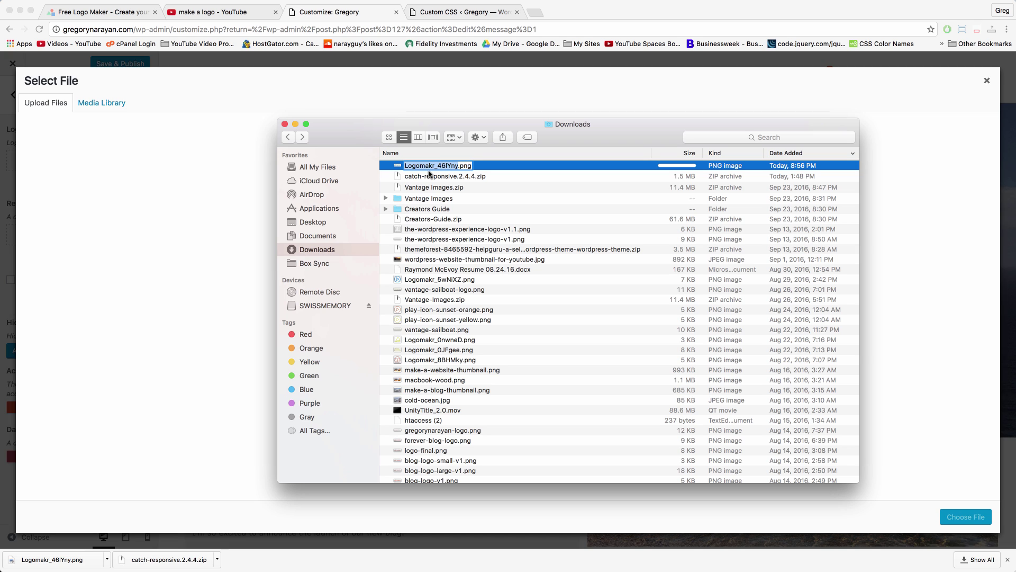
text(north)
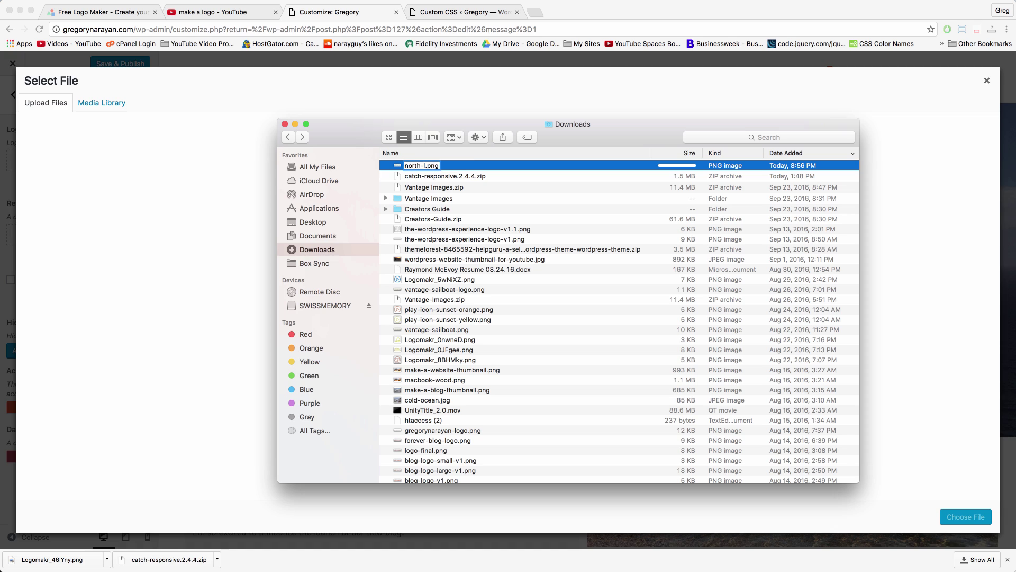
text(-logo-version-2)
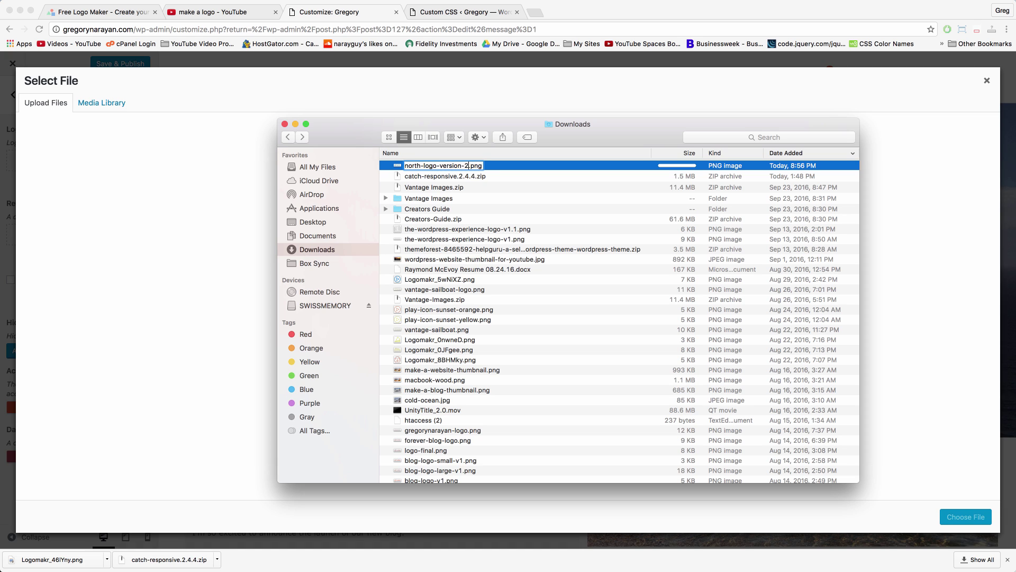
key(Return)
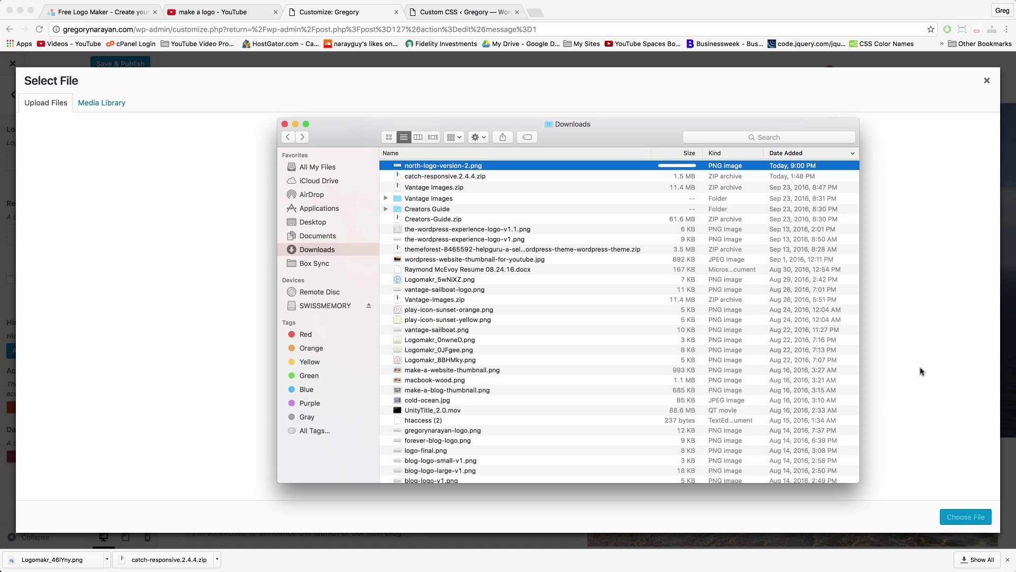
click(284, 125)
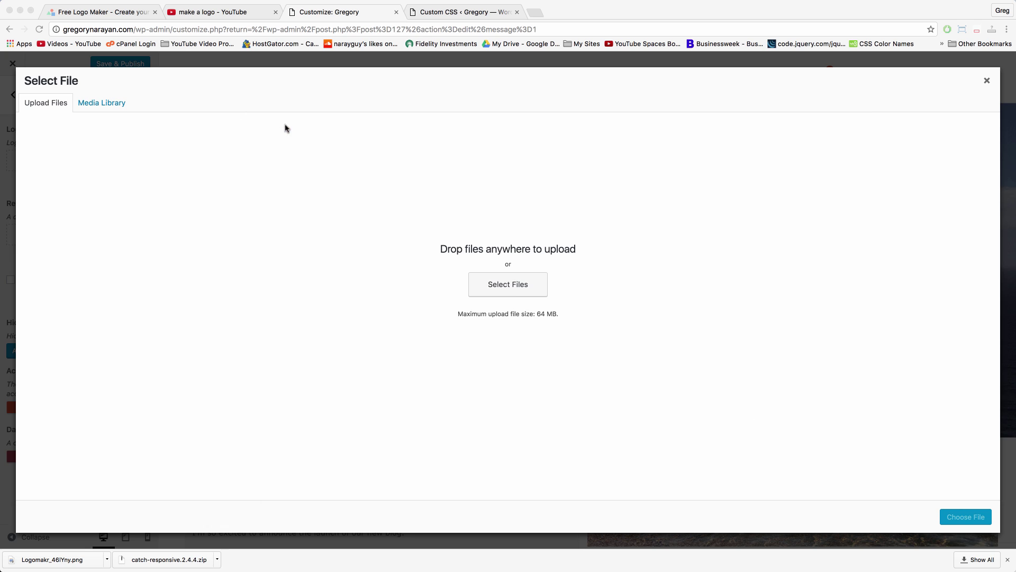
Upload north-logo-version-2.png from the Downloads folder as the new header logo image
click(524, 294)
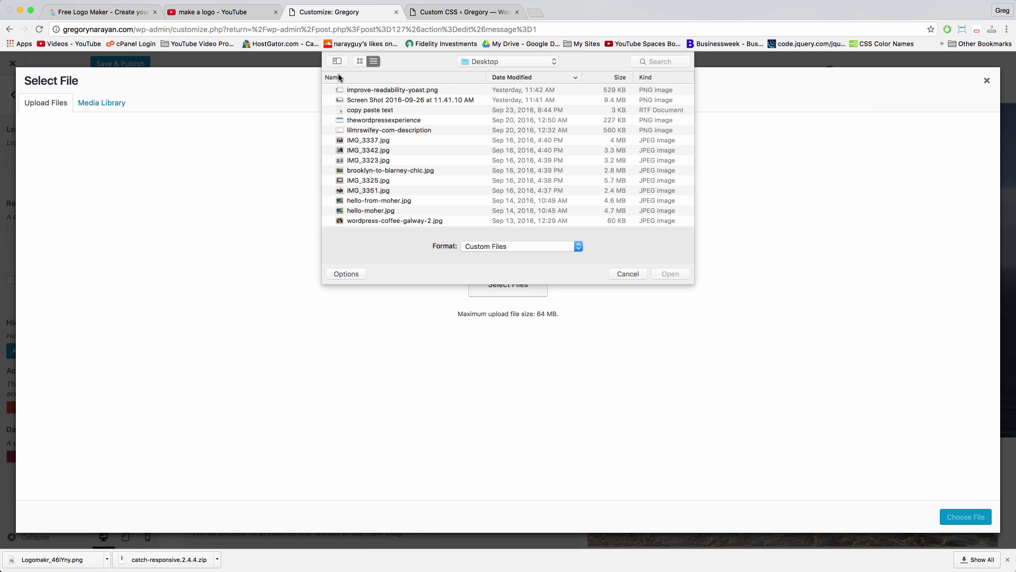
click(489, 64)
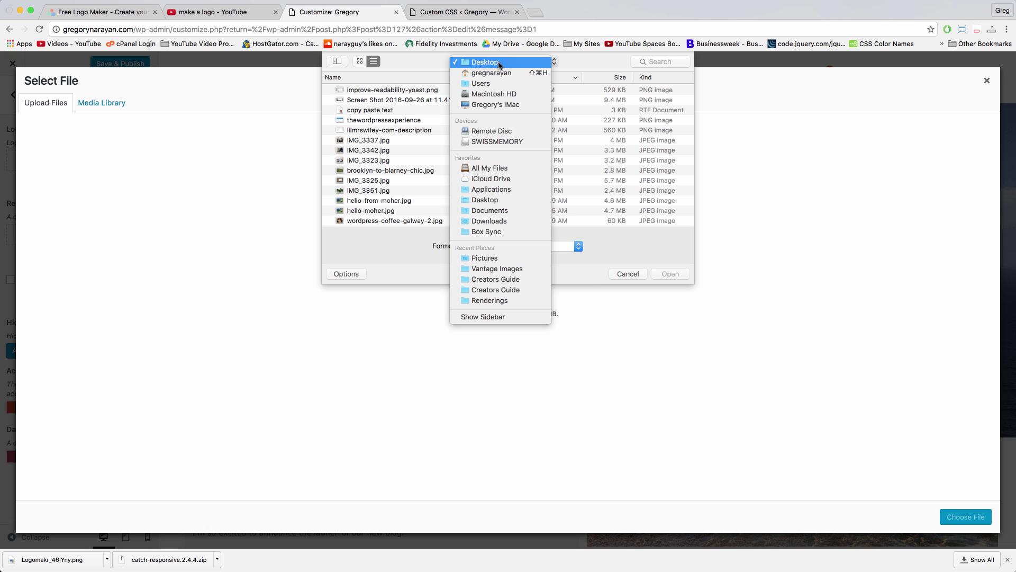
click(490, 224)
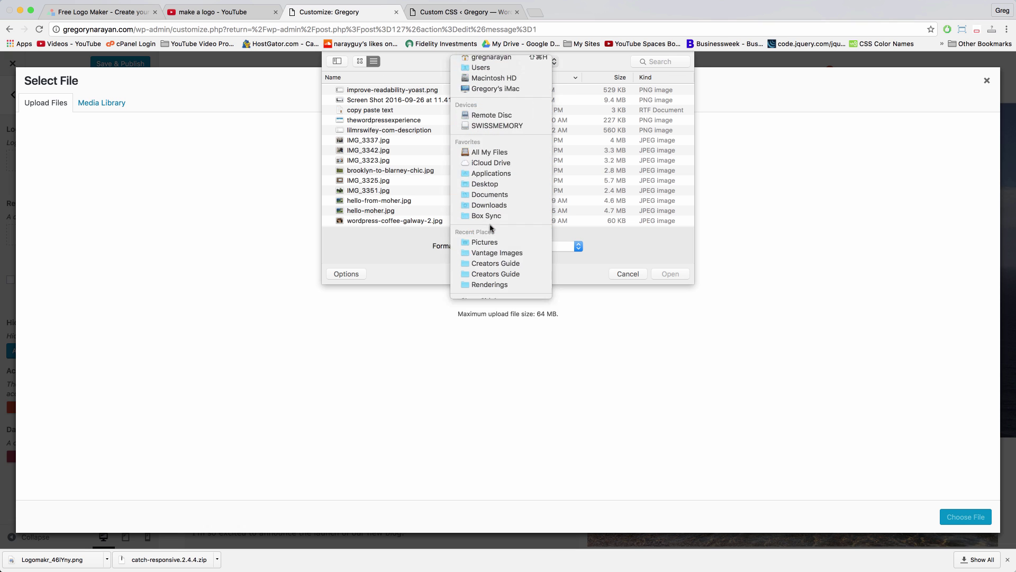
click(382, 92)
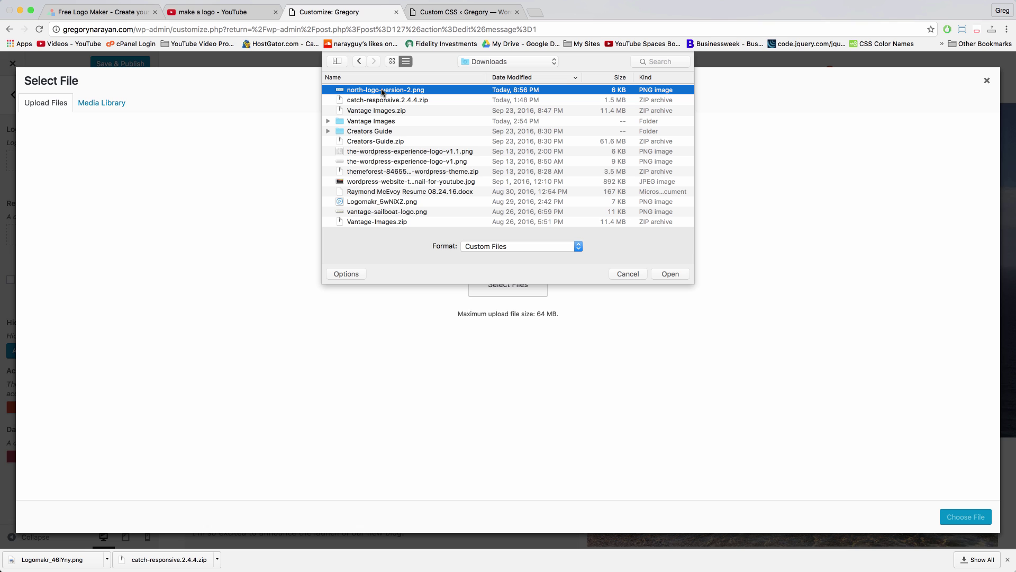
click(671, 274)
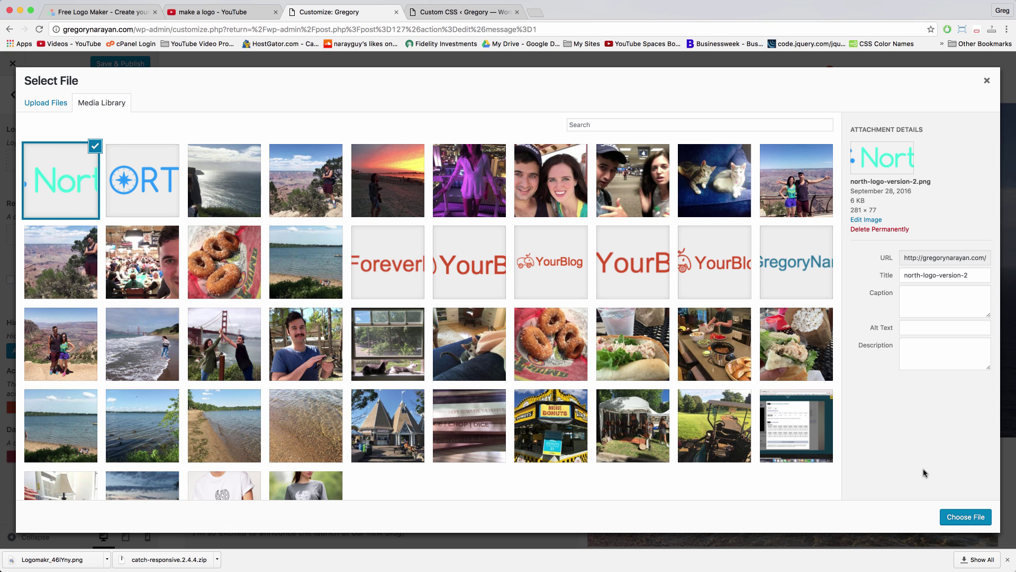
Set the uploaded North starburst image as the site logo, publish, and exit the Customizer
click(966, 516)
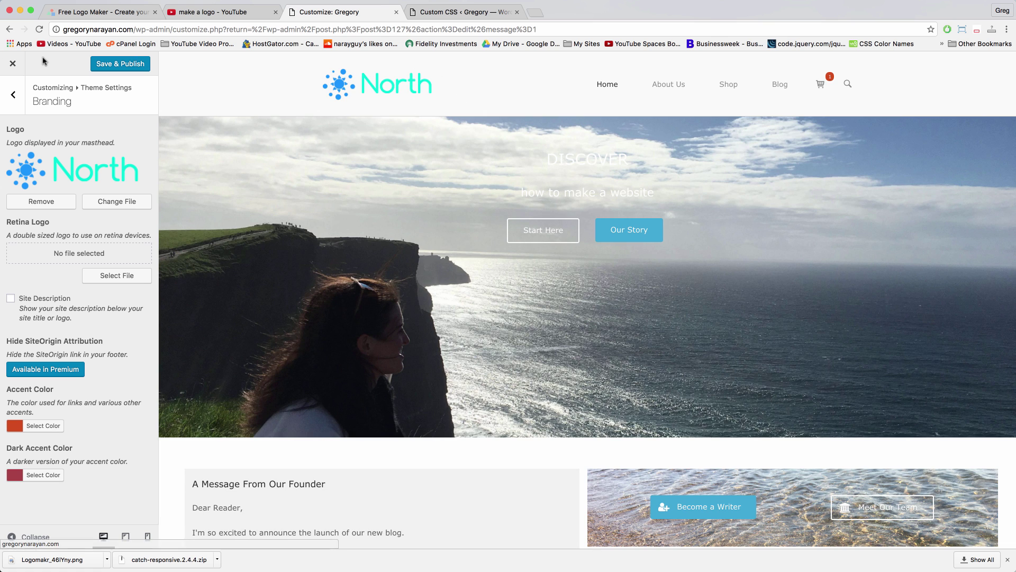
click(106, 66)
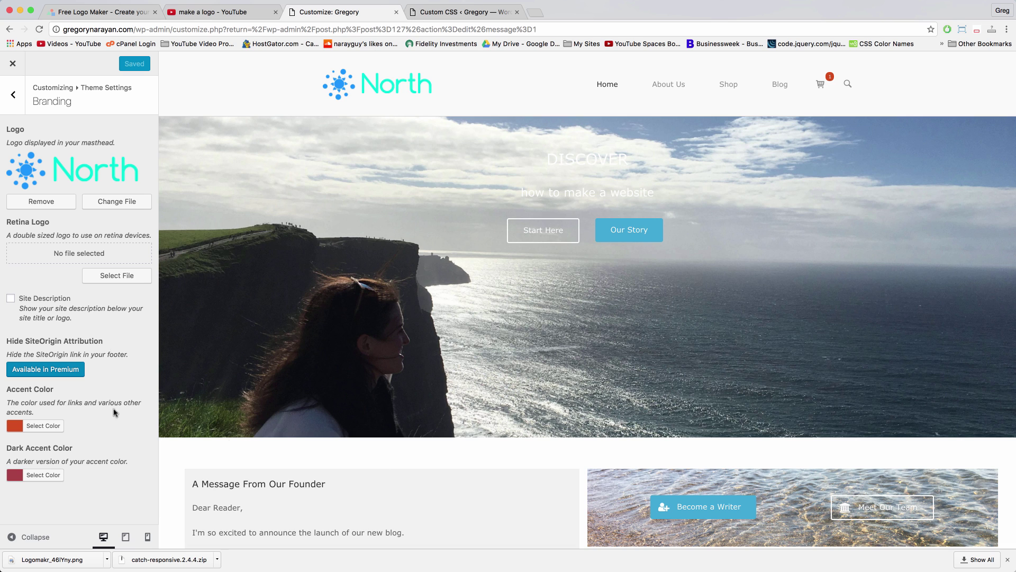
click(10, 67)
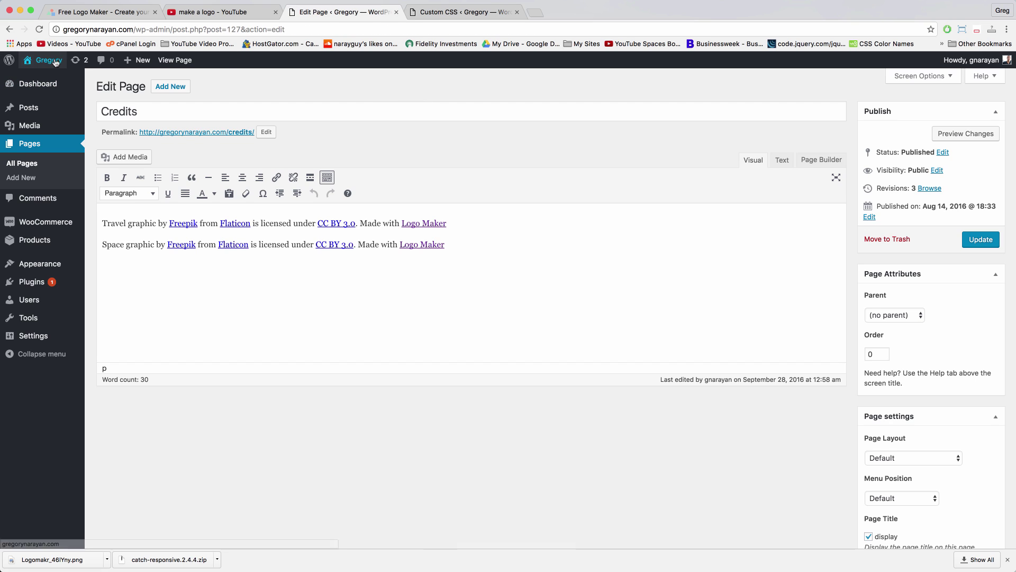
View the live Gregory site homepage showing the new North logo
click(44, 60)
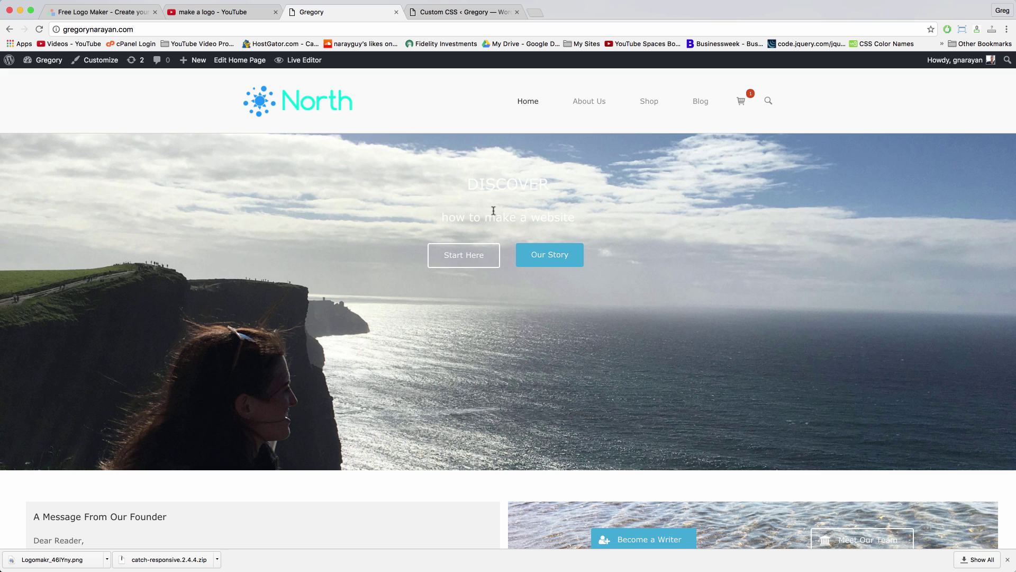
scroll(493, 210, down, 1)
scroll(493, 209, down, 3)
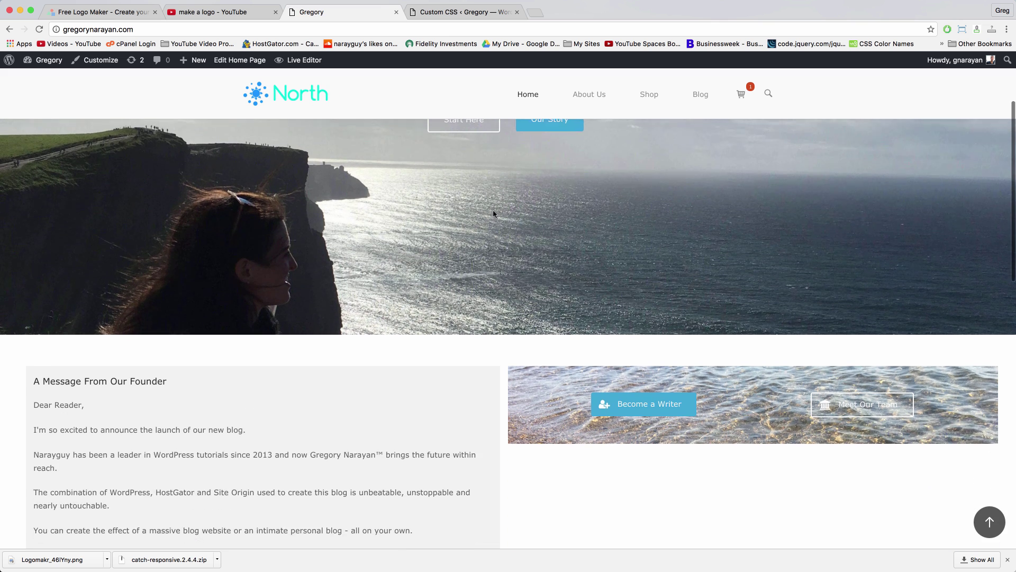
scroll(494, 210, down, 2)
scroll(493, 214, down, 3)
scroll(493, 213, down, 3)
scroll(493, 213, down, 1)
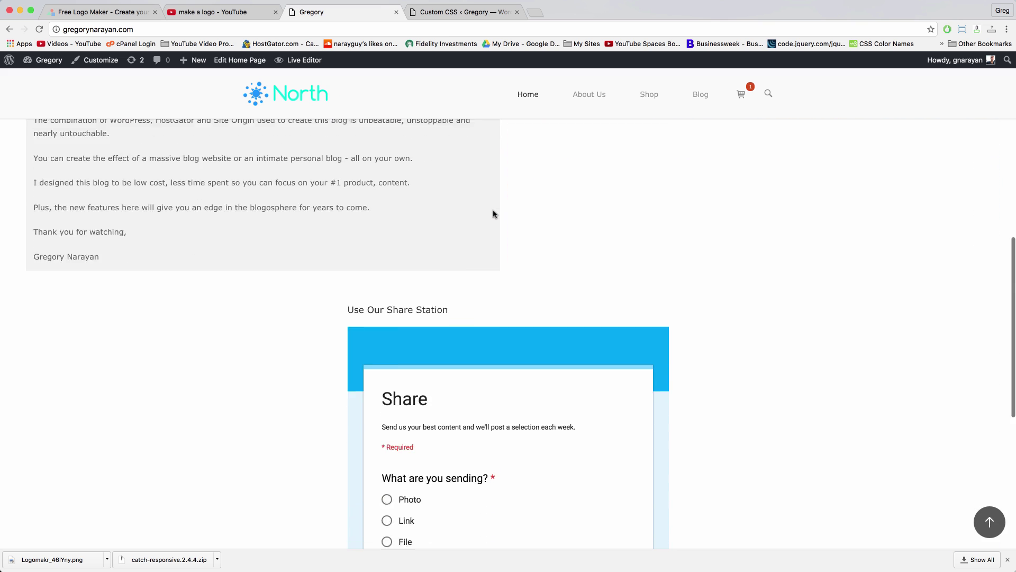
scroll(493, 214, down, 1)
scroll(493, 214, up, 3)
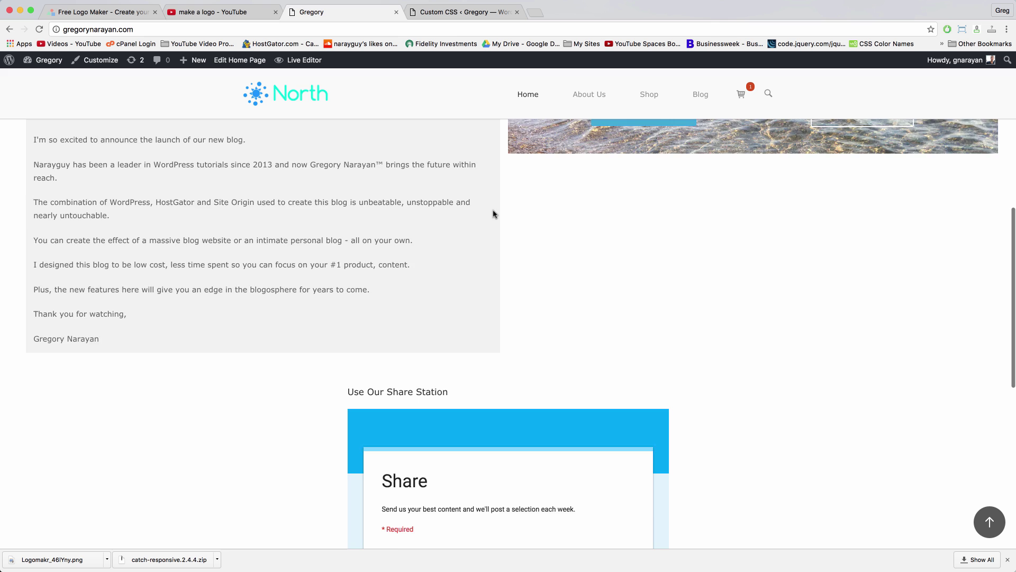
scroll(493, 213, up, 3)
scroll(494, 213, up, 1)
scroll(493, 212, up, 2)
scroll(494, 210, up, 2)
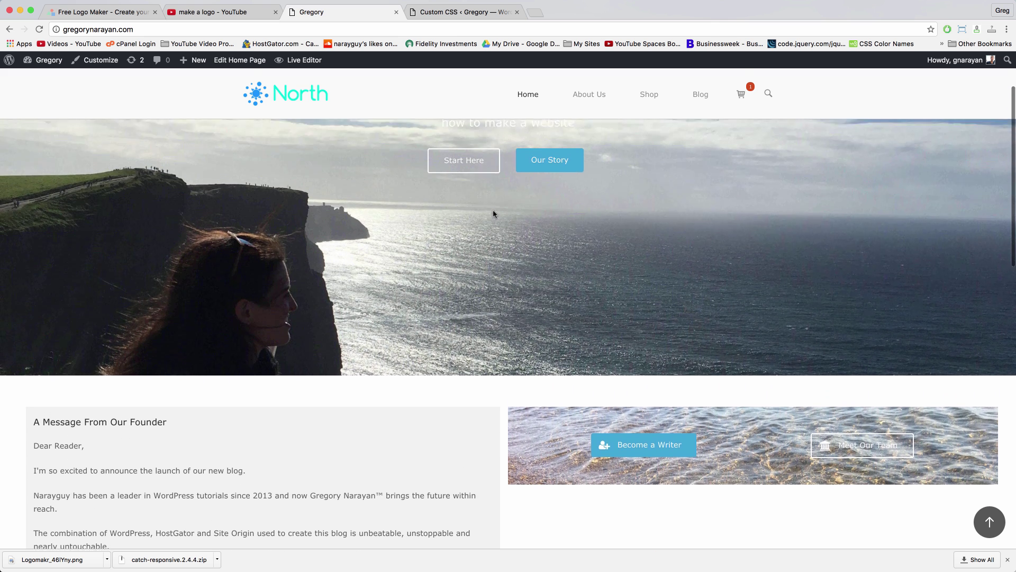
scroll(493, 209, up, 3)
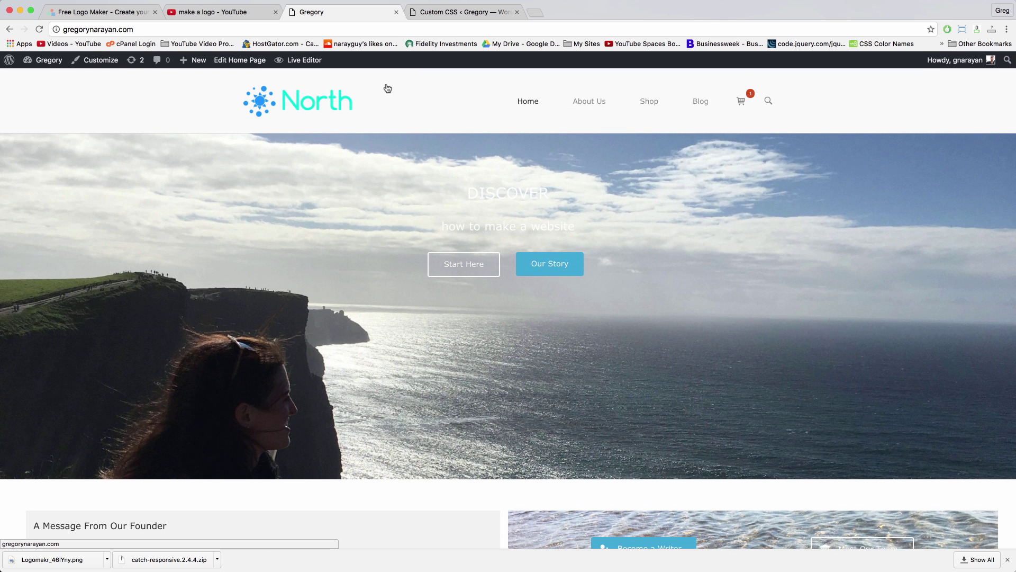